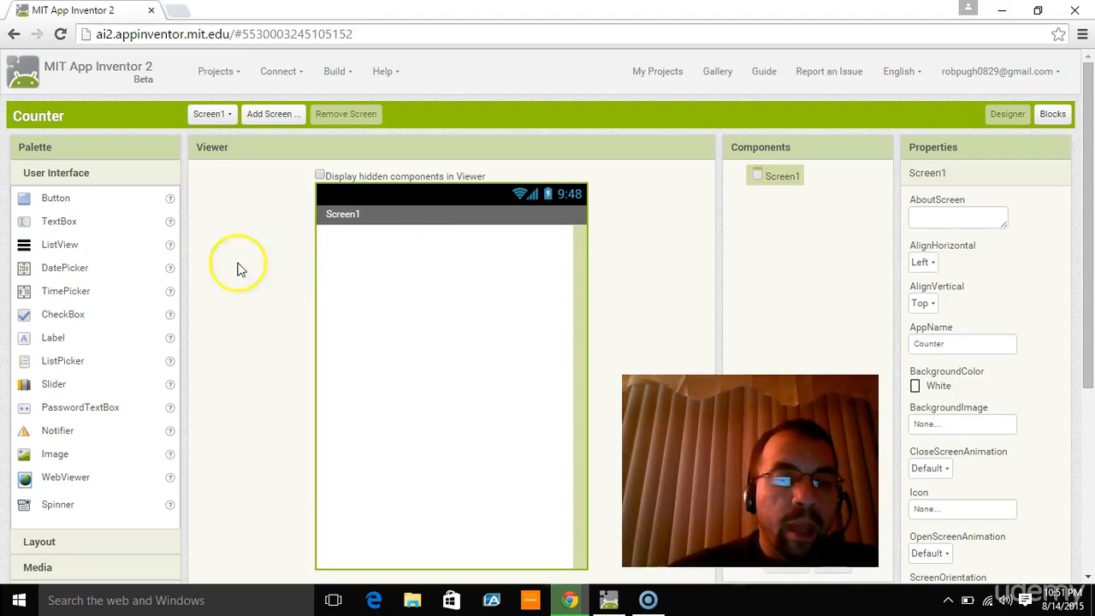
# - Place a trial Button component on the empty phone screen and delete it again
pyautogui.scroll(-2, 188, 268)
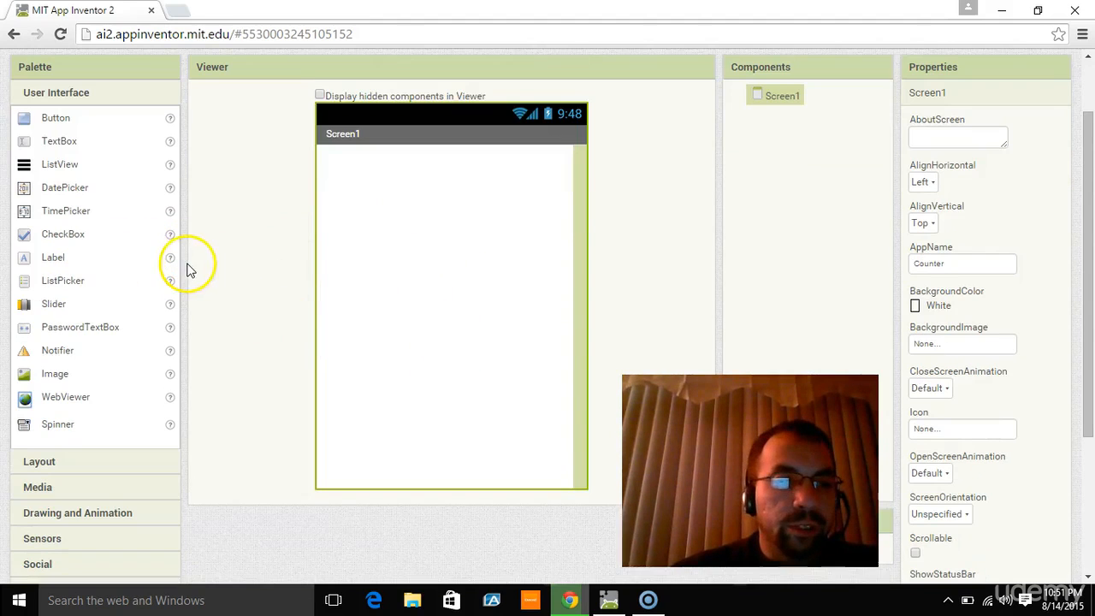
pyautogui.moveTo(49, 118); pyautogui.dragTo(366, 171)
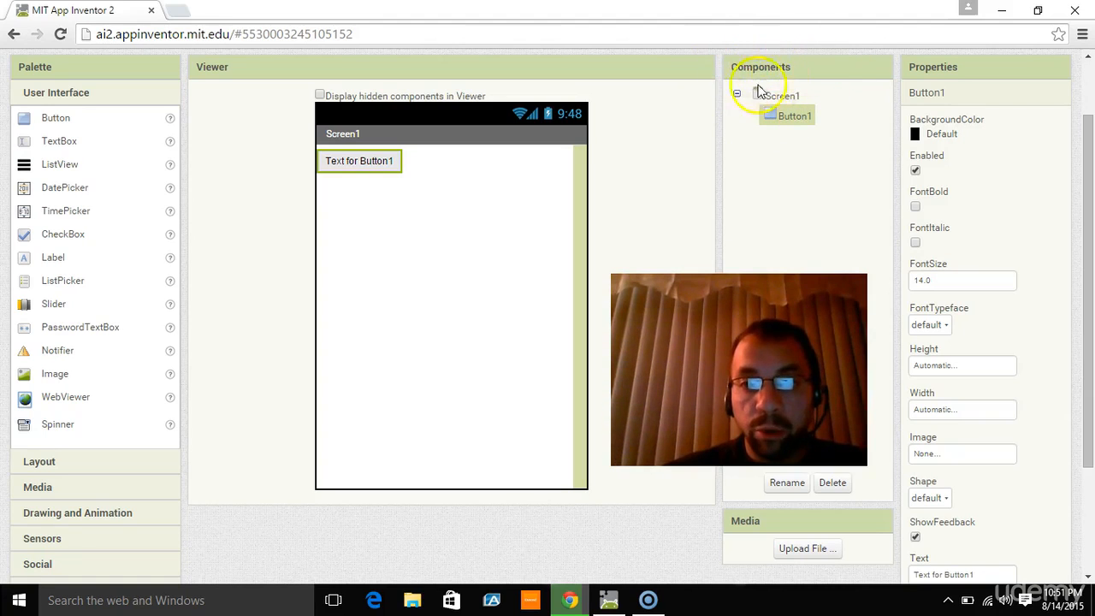
pyautogui.click(844, 485)
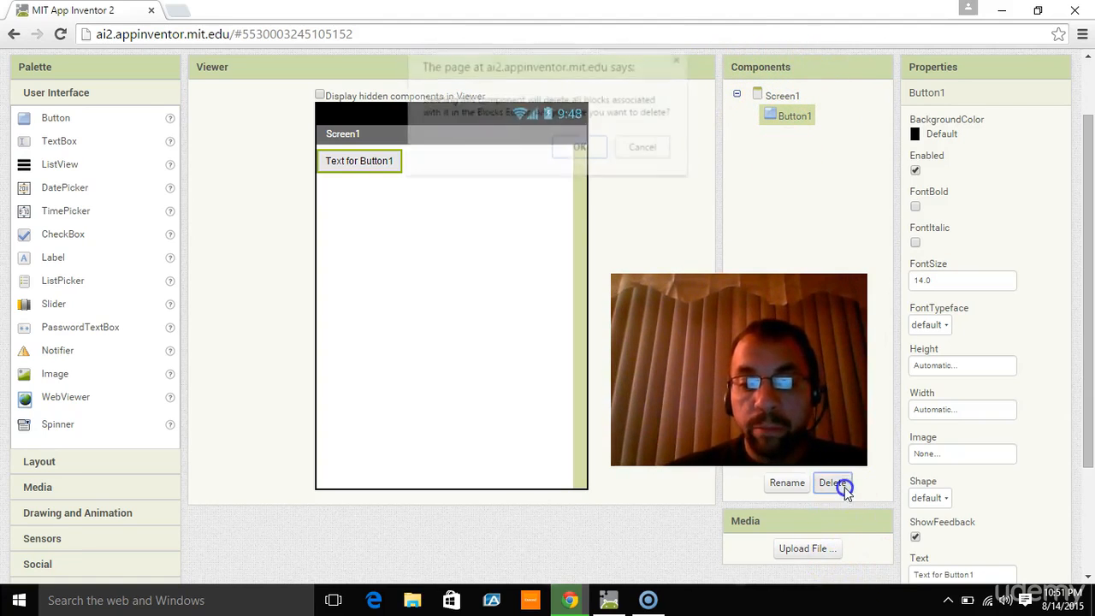
pyautogui.click(580, 149)
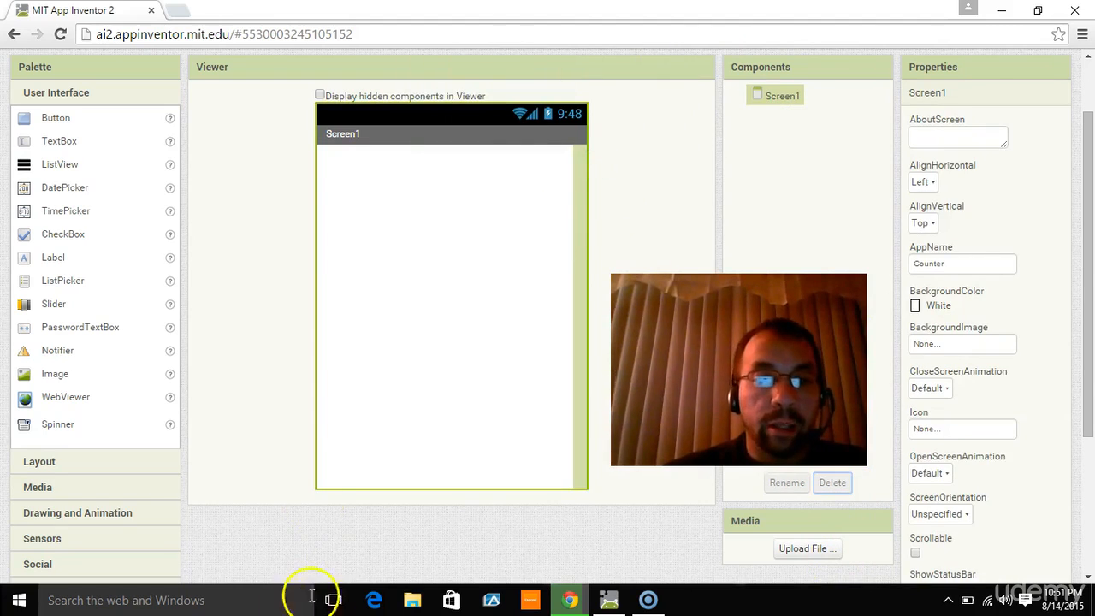
# - Examine the components offered in the palette categories from Layout through LEGO MINDSTORMS, ending back at User Interface
pyautogui.scroll(1, 332, 425)
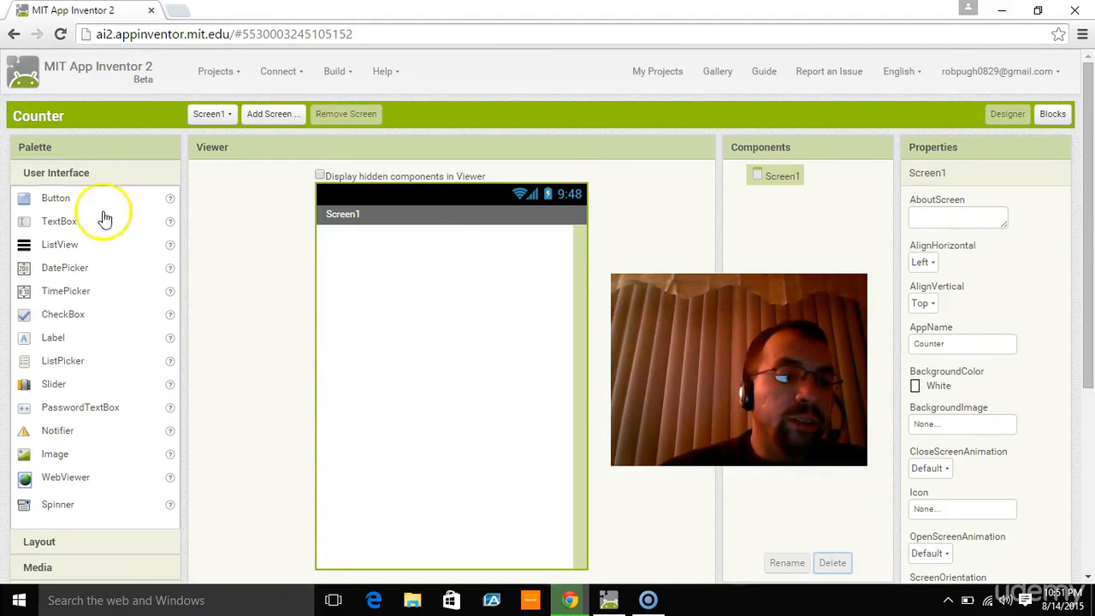
pyautogui.scroll(-3, 70, 271)
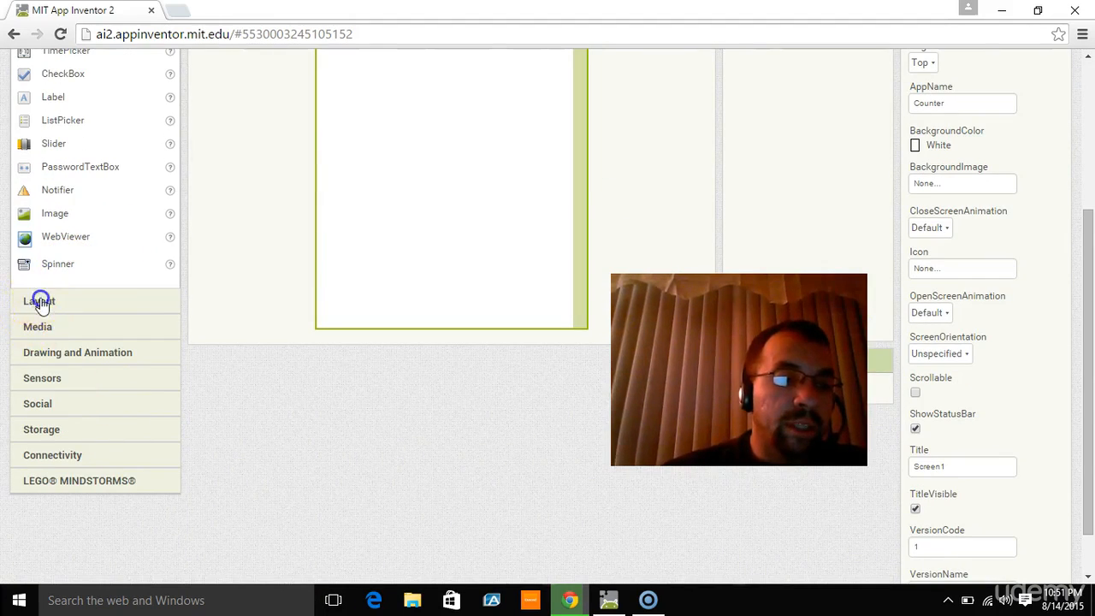
pyautogui.click(42, 299)
pyautogui.scroll(2, 142, 373)
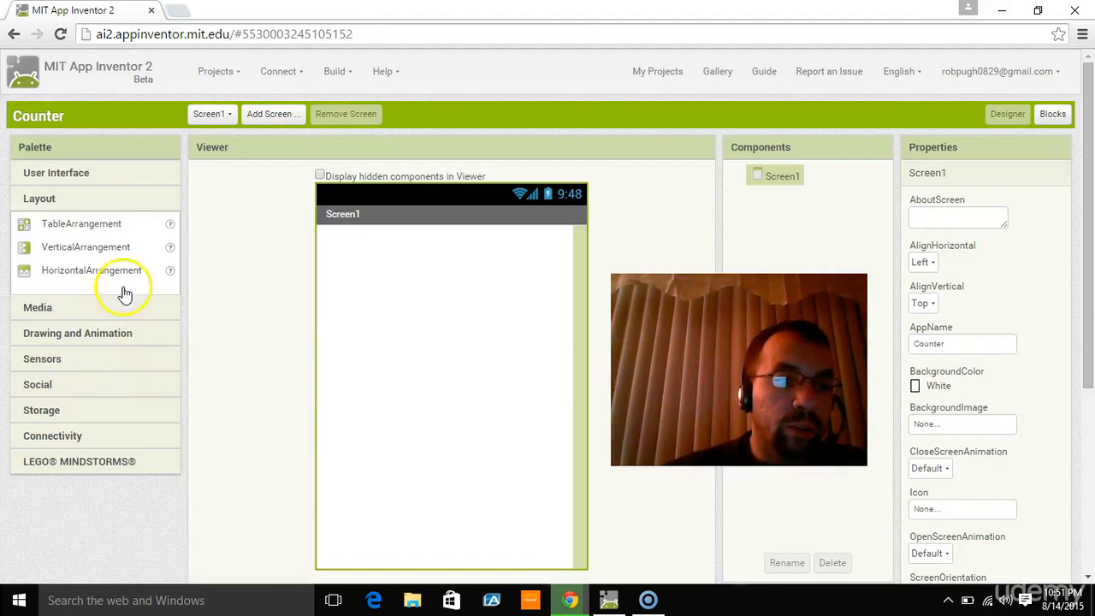
pyautogui.click(38, 308)
pyautogui.click(53, 496)
pyautogui.scroll(-1, 111, 366)
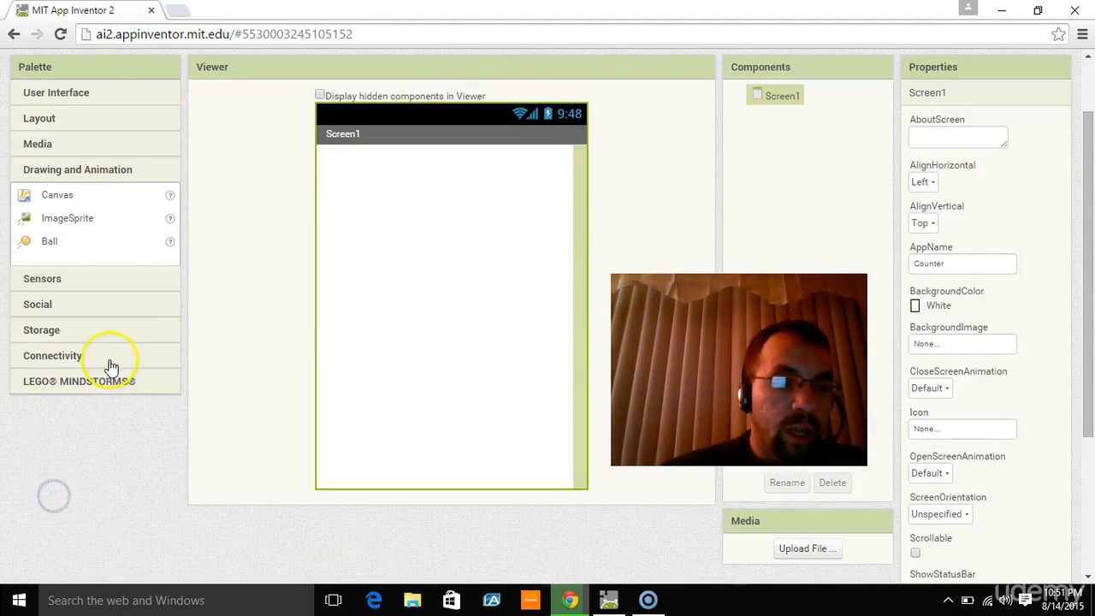
pyautogui.click(49, 278)
pyautogui.scroll(-1, 81, 355)
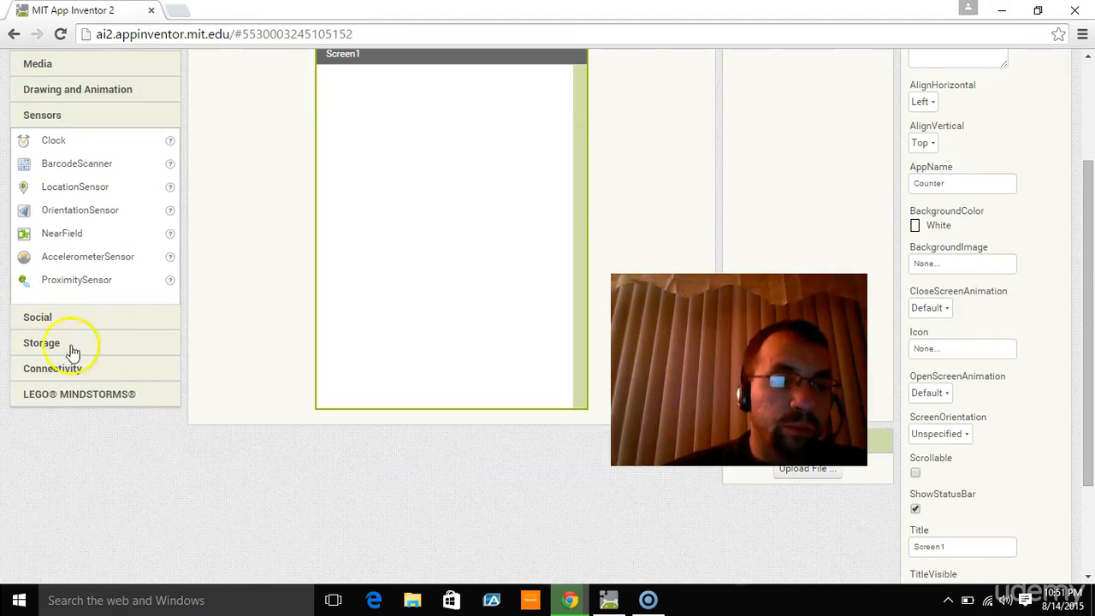
pyautogui.click(32, 320)
pyautogui.scroll(-1, 36, 334)
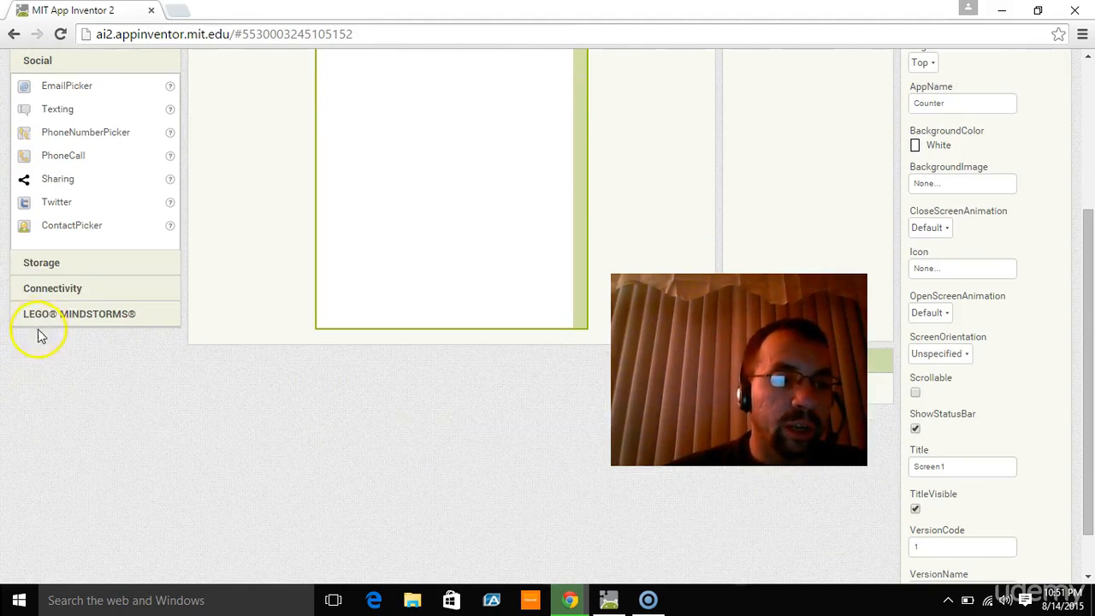
pyautogui.click(55, 265)
pyautogui.click(67, 221)
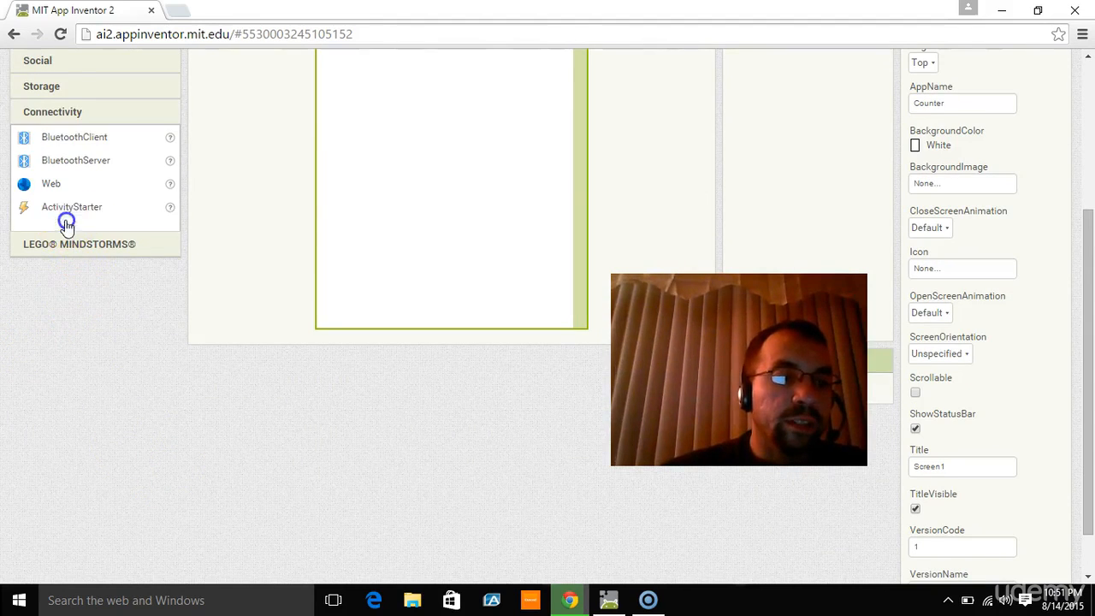
pyautogui.click(137, 249)
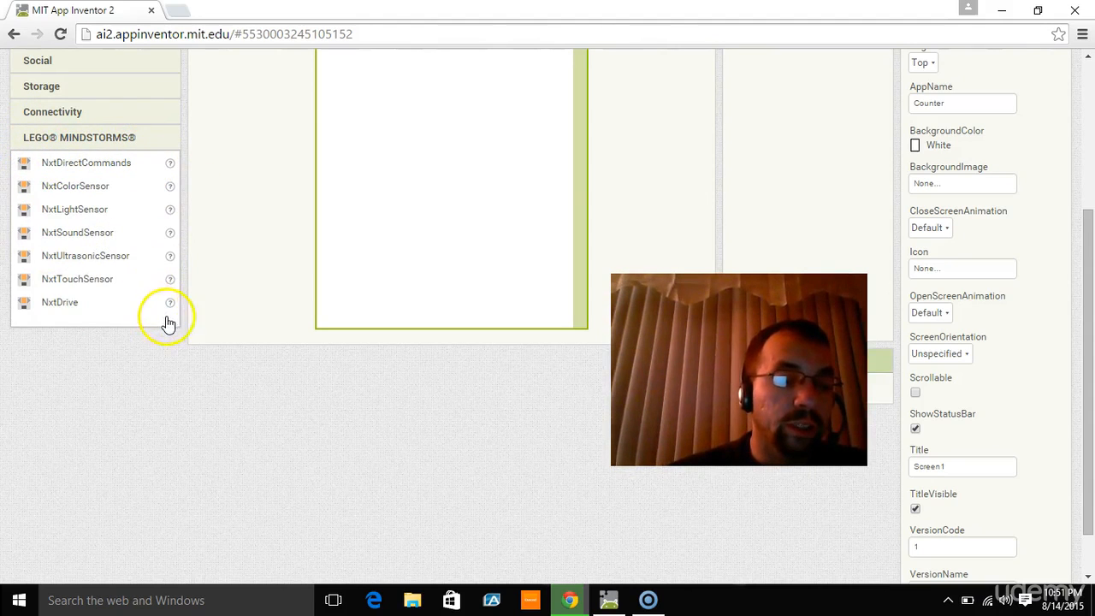
pyautogui.scroll(2, 154, 333)
pyautogui.scroll(1, 129, 350)
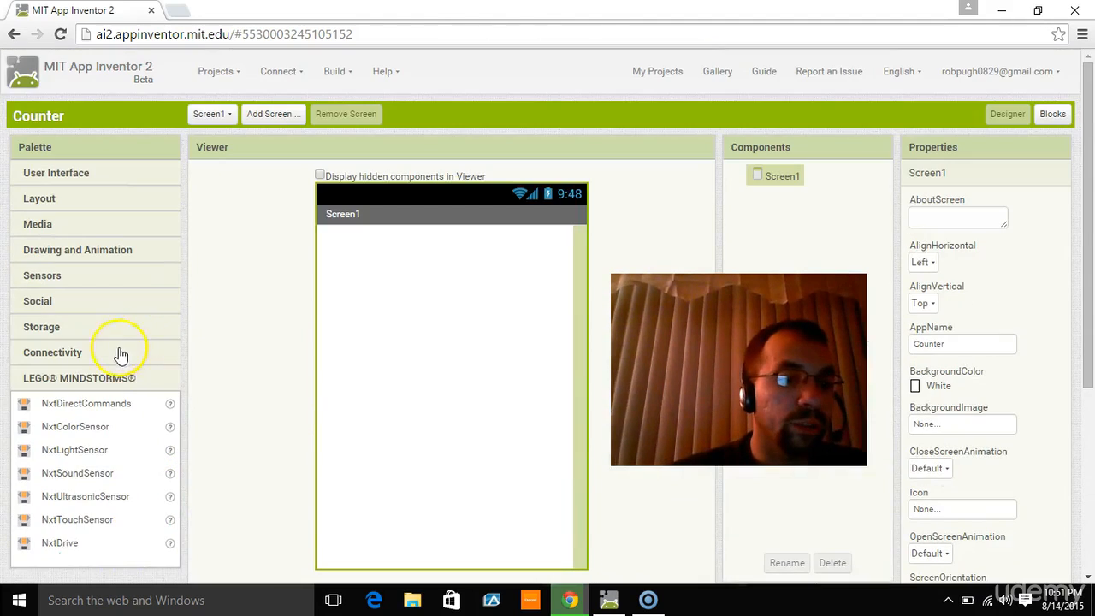
pyautogui.click(96, 174)
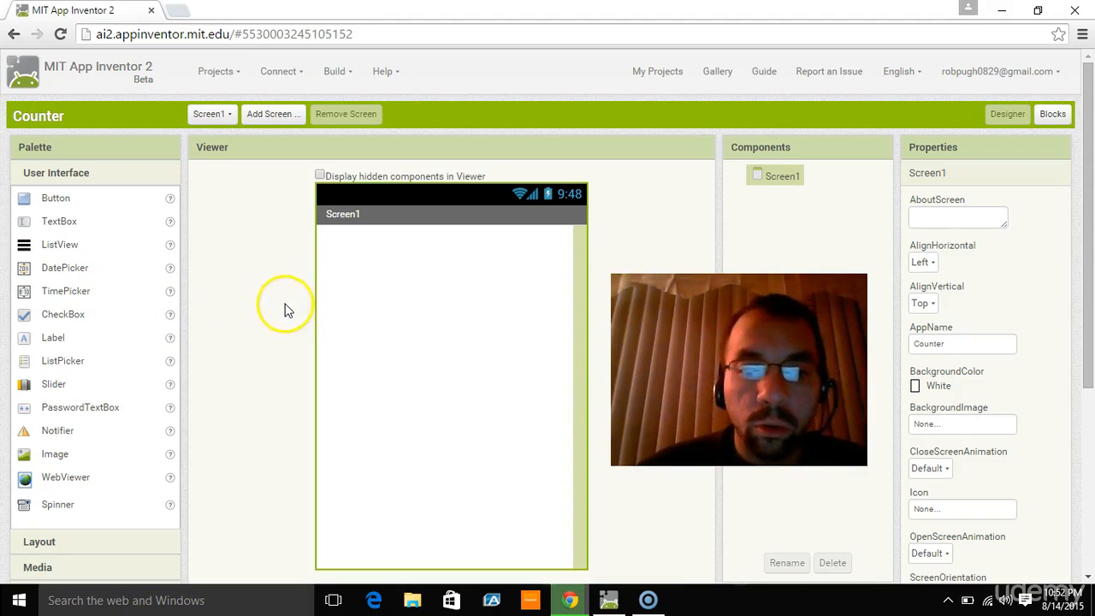
pyautogui.scroll(-1, 370, 261)
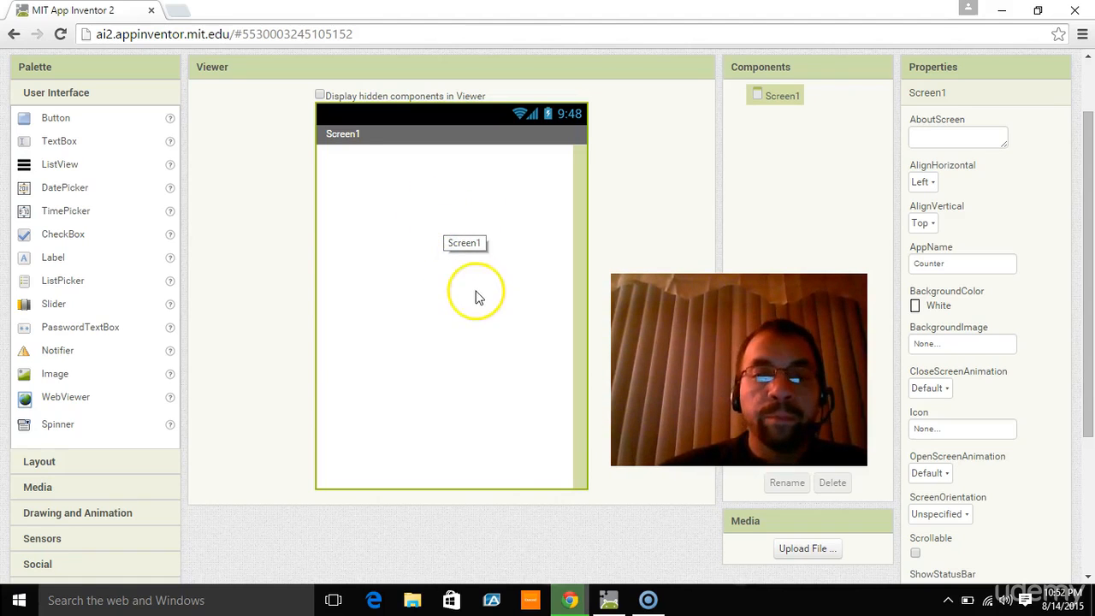
pyautogui.scroll(2, 404, 166)
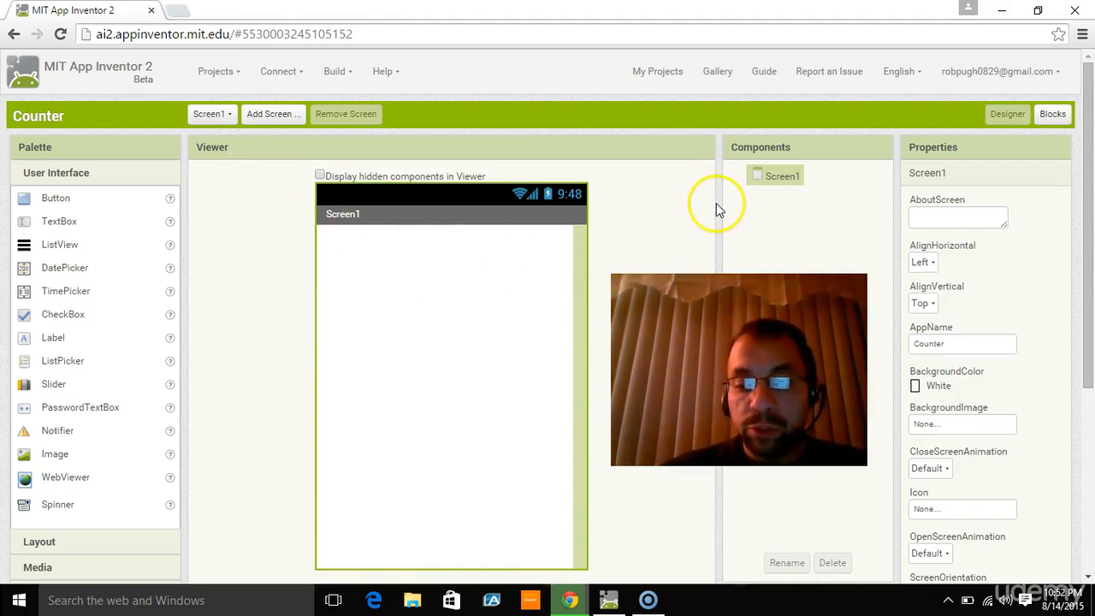
pyautogui.click(791, 564)
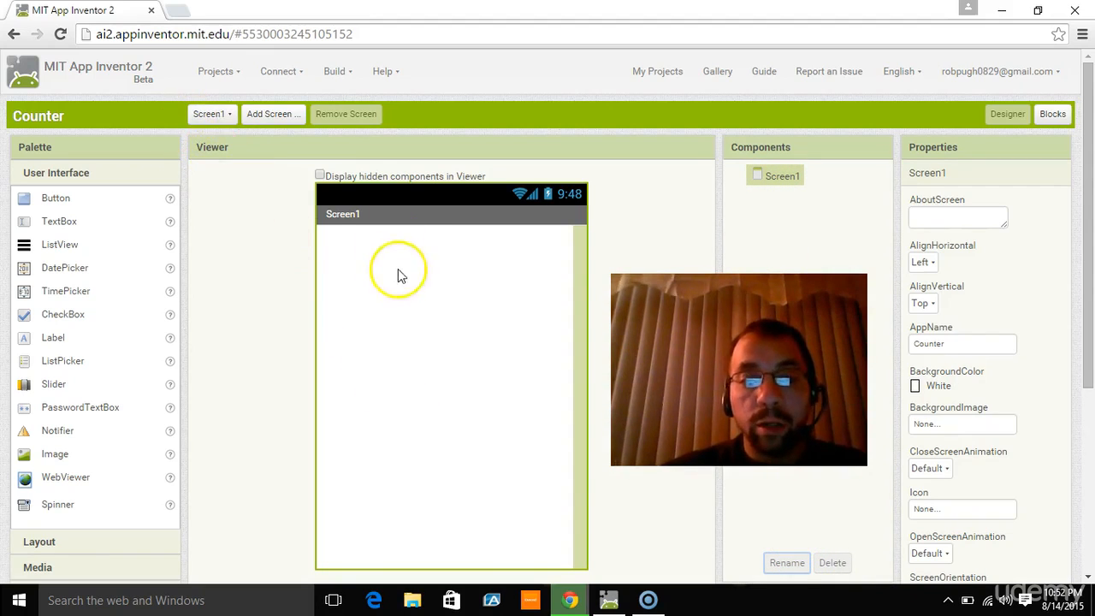
# - Set the Title property of Screen1 to Counter
pyautogui.scroll(-5, 1002, 465)
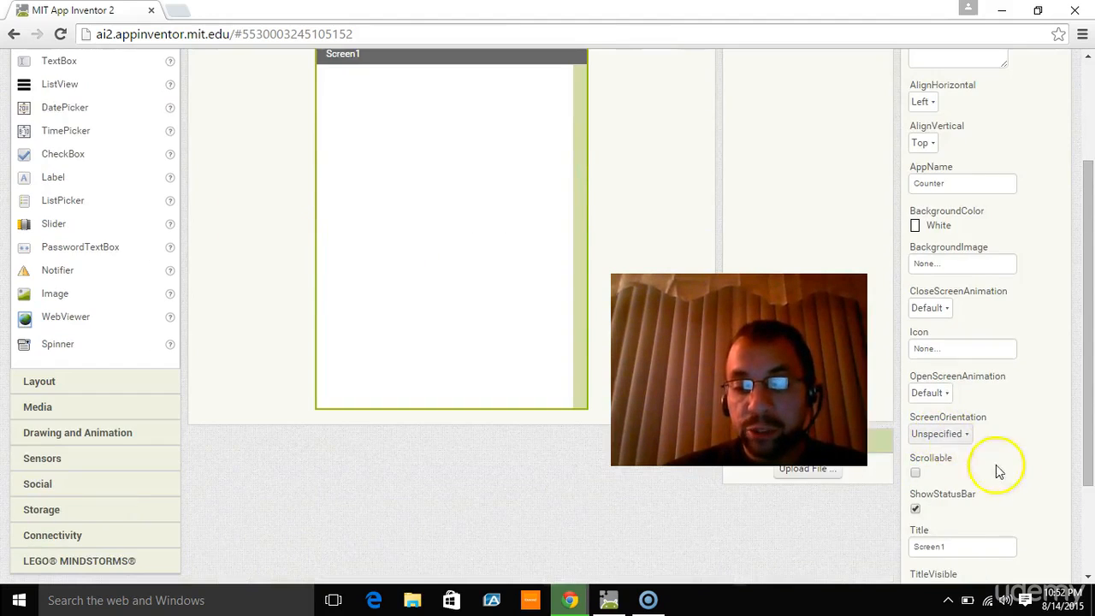
pyautogui.doubleClick(931, 411)
pyautogui.moveTo(931, 416); pyautogui.dragTo(892, 420)
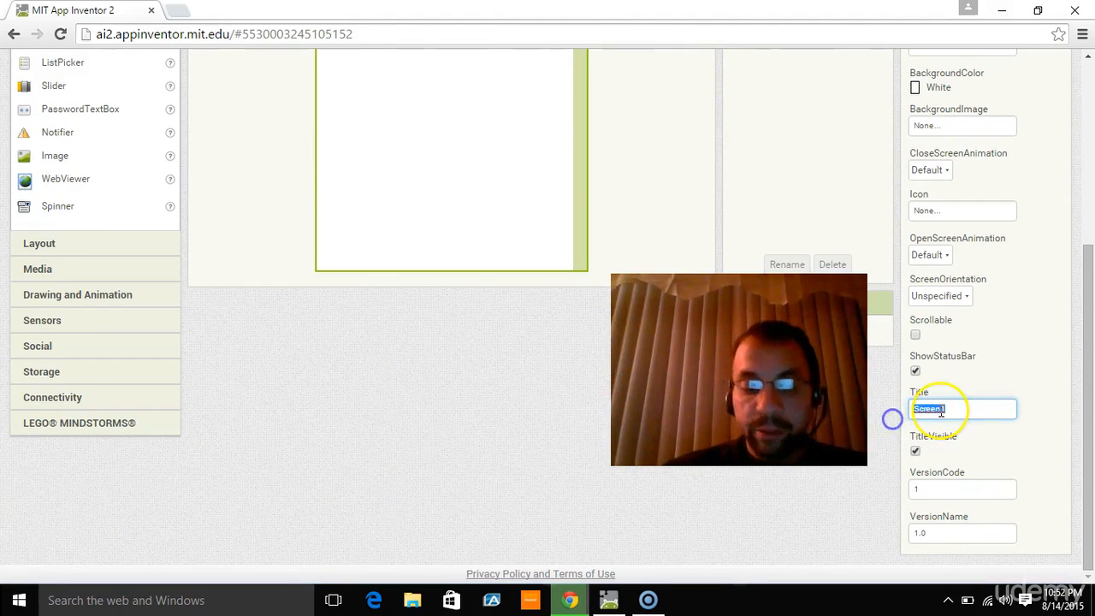
pyautogui.write('Counter')
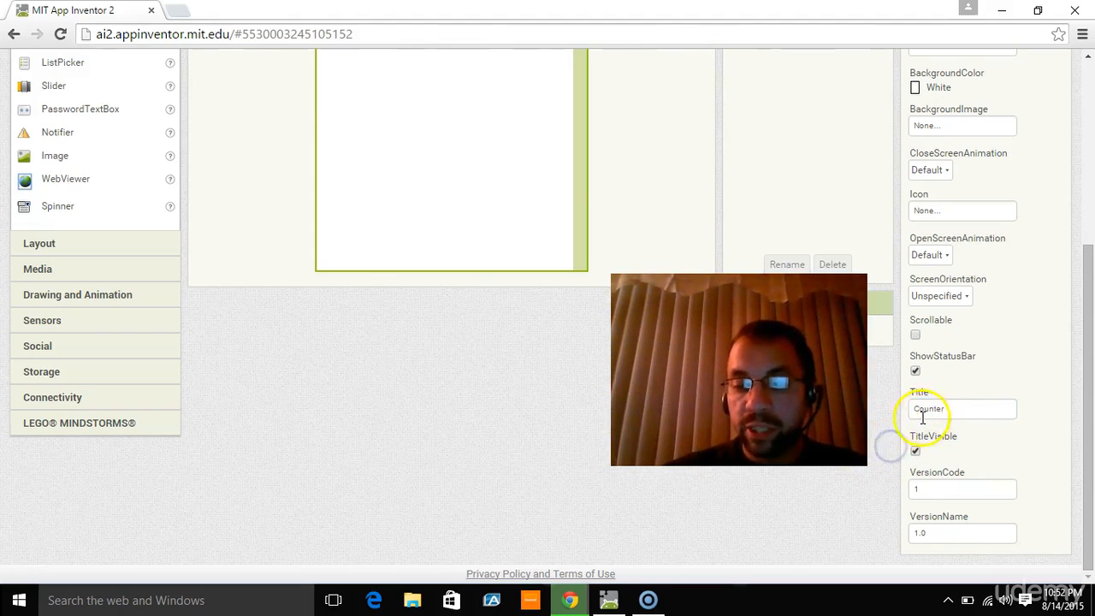
pyautogui.scroll(2, 939, 406)
pyautogui.scroll(1, 939, 407)
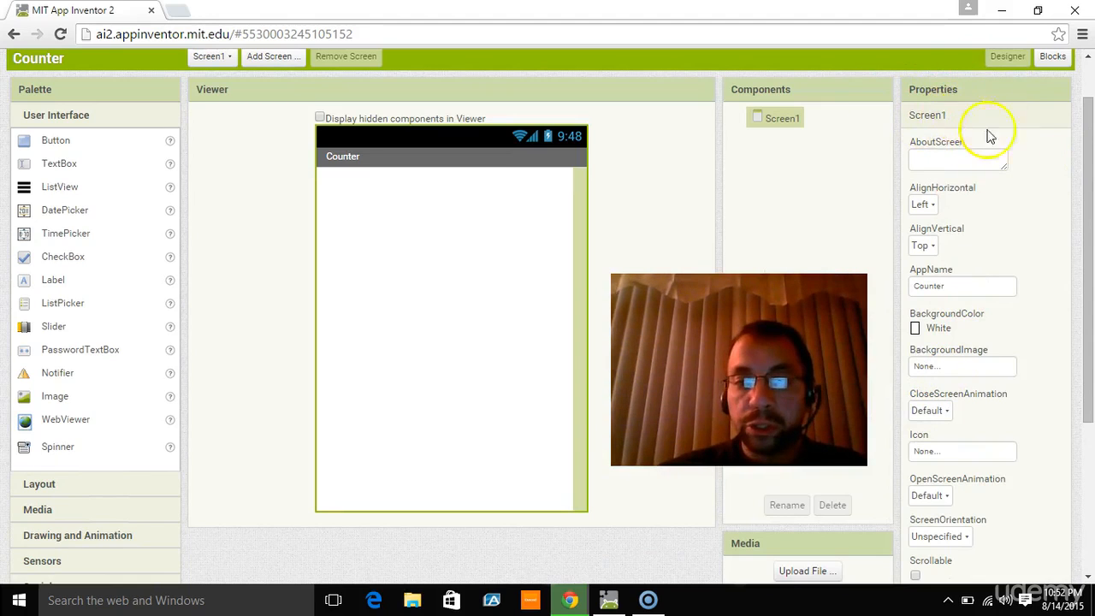
pyautogui.scroll(-3, 990, 137)
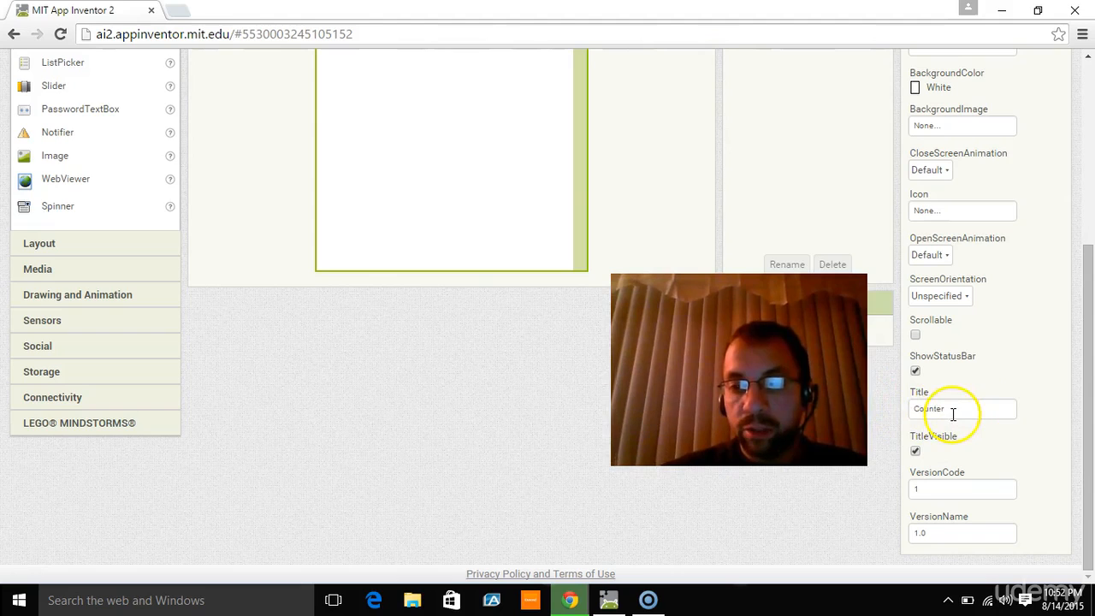
# - Add a Label component at the start of the phone screen and set its text to 0
pyautogui.scroll(3, 953, 414)
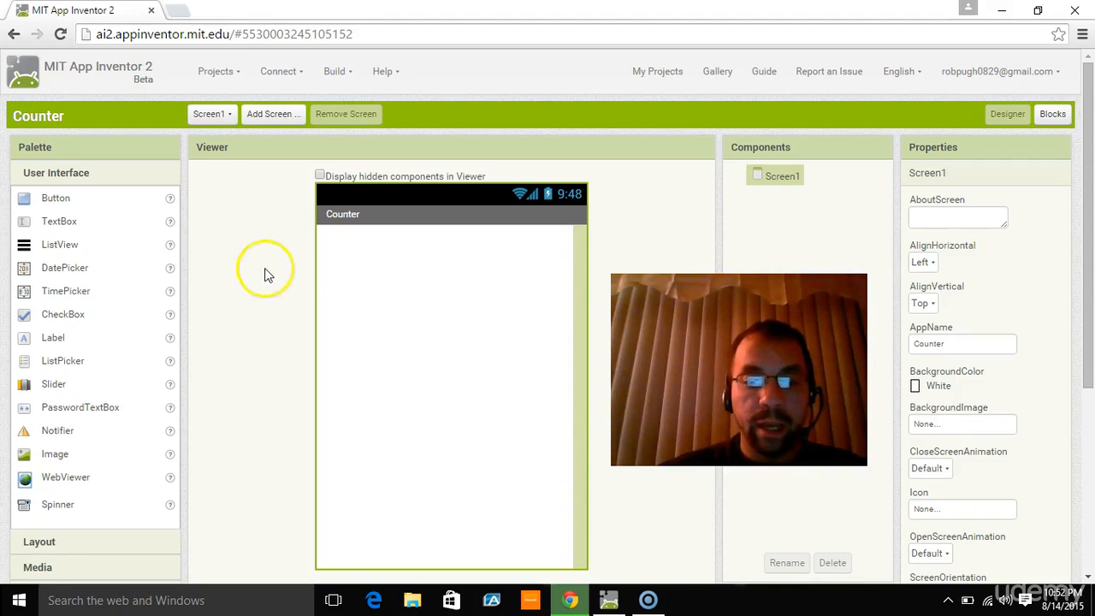
pyautogui.click(52, 340)
pyautogui.moveTo(137, 346); pyautogui.dragTo(361, 234)
pyautogui.scroll(-2, 976, 443)
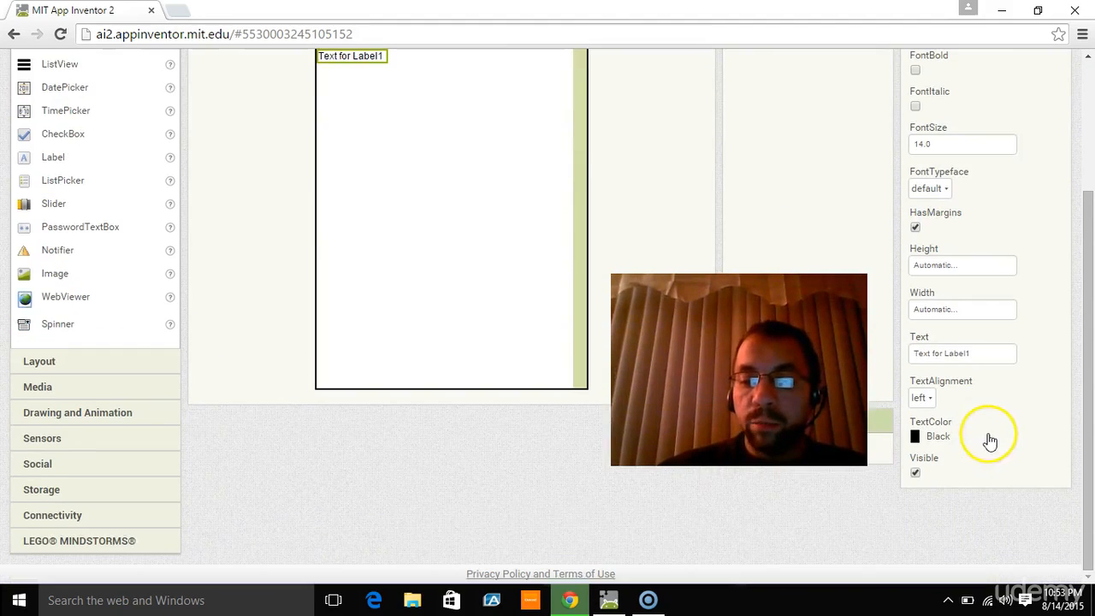
pyautogui.click(987, 351)
pyautogui.write('0')
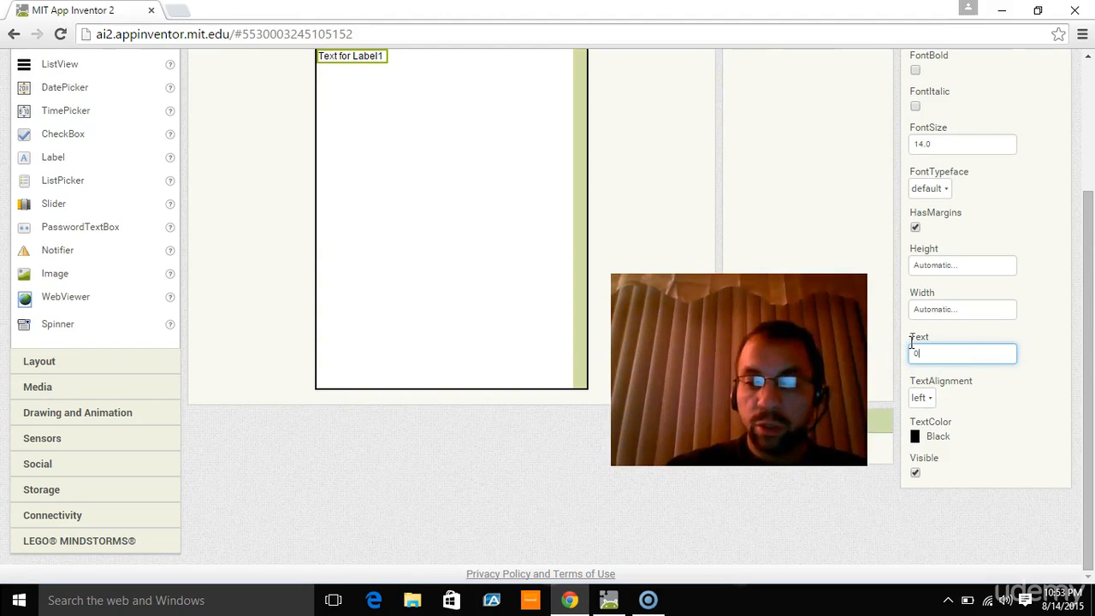
pyautogui.click(1008, 371)
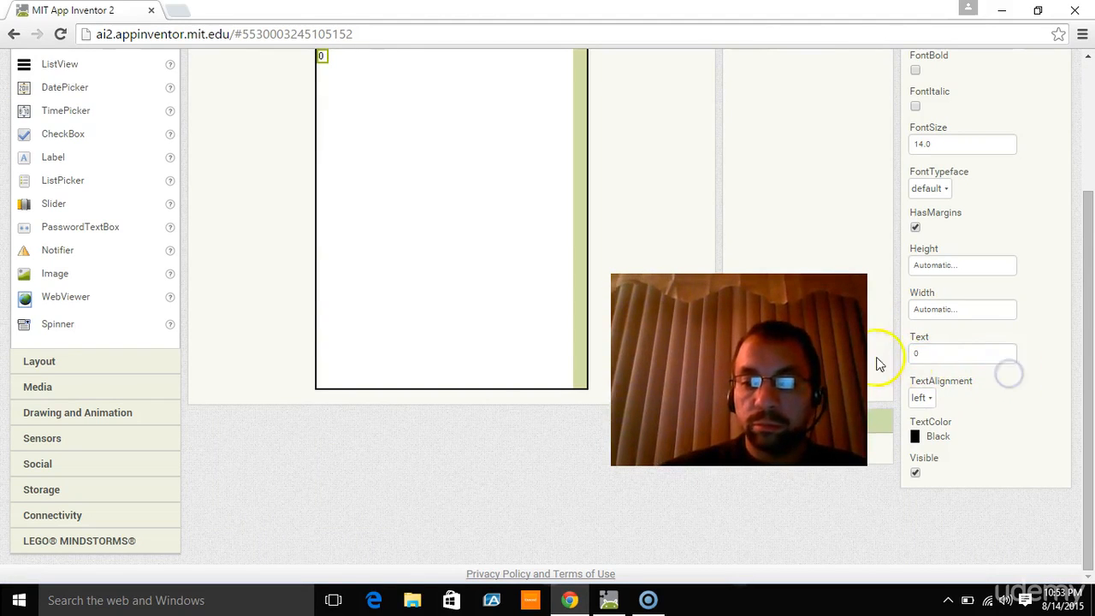
# - Set the label's font size to 25 and make its text bold
pyautogui.scroll(2, 896, 376)
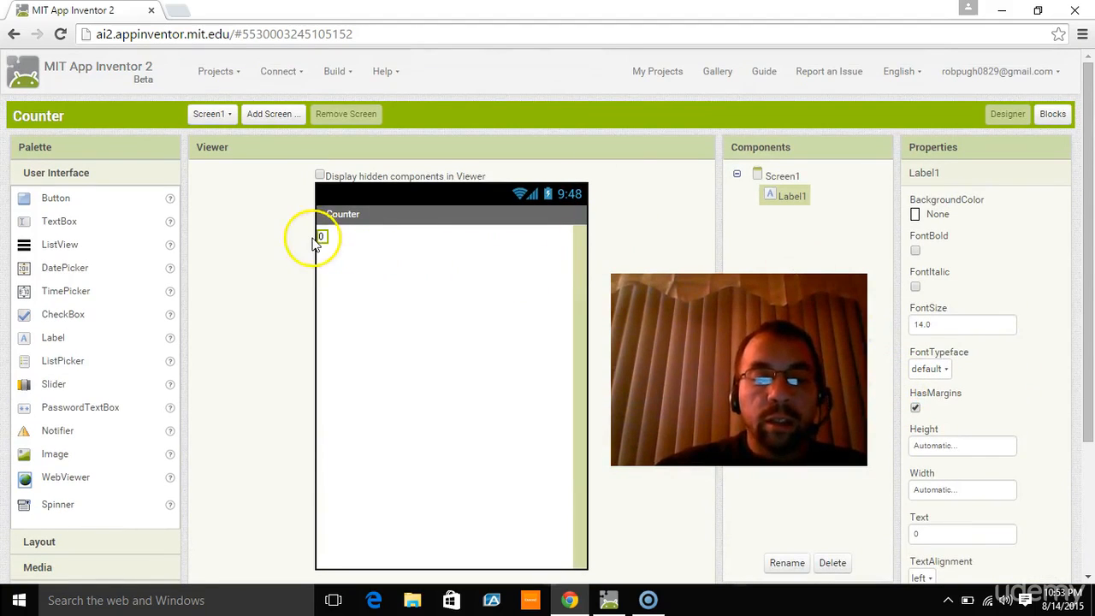
pyautogui.click(942, 324)
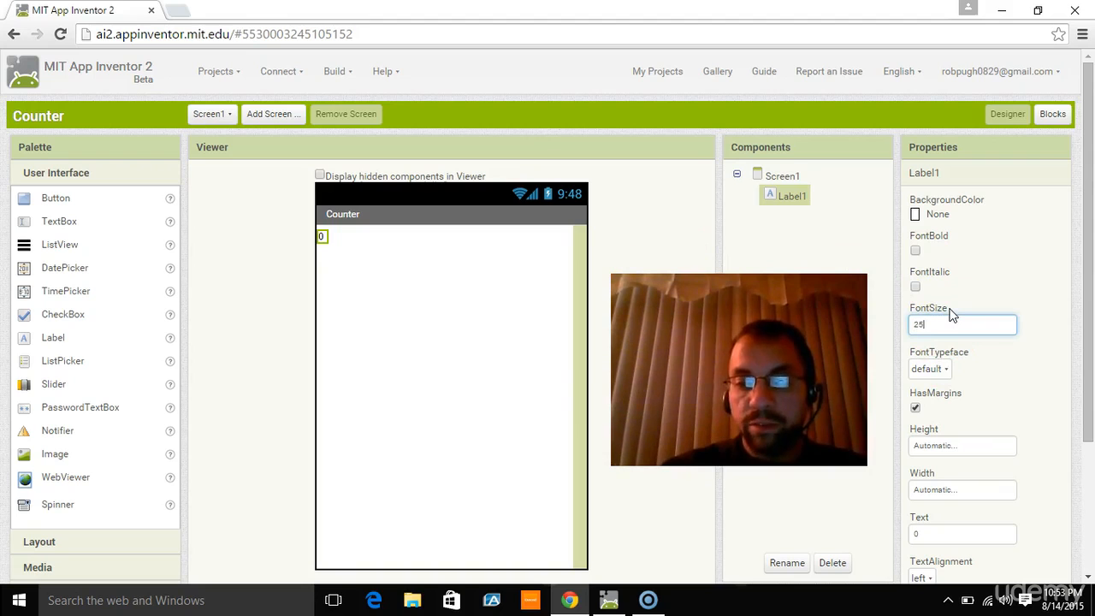
pyautogui.write('25')
pyautogui.click(952, 315)
pyautogui.click(916, 250)
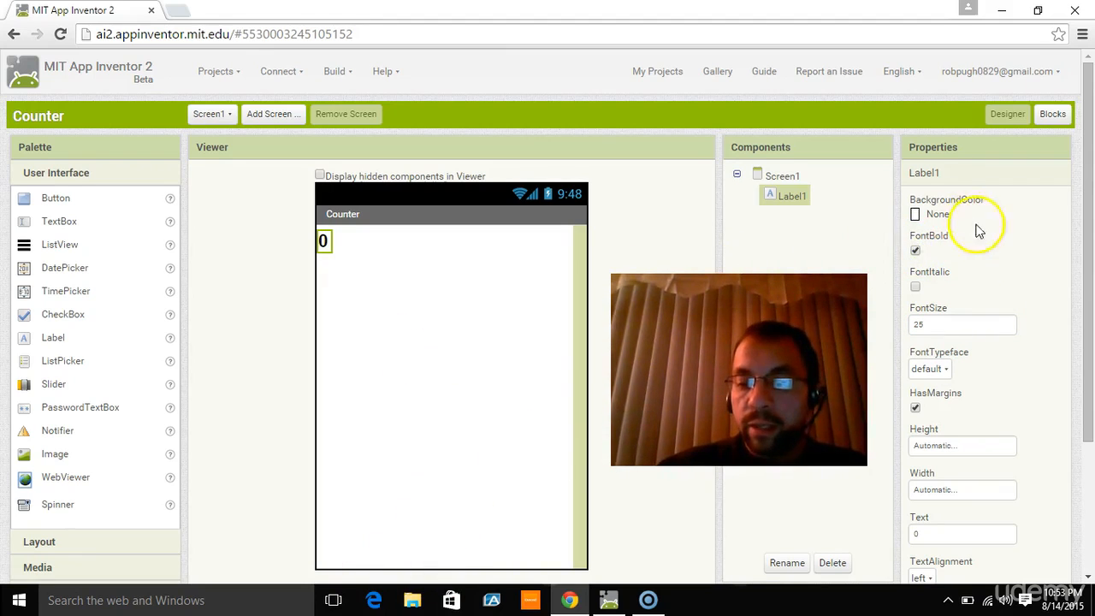
# - Add two Button components to the phone screen, stacked one below the other under the label
pyautogui.scroll(-1, 422, 362)
pyautogui.moveTo(53, 117); pyautogui.dragTo(368, 189)
pyautogui.moveTo(55, 117); pyautogui.dragTo(360, 221)
# - Rename the Button1 component as btn_Up
pyautogui.click(379, 192)
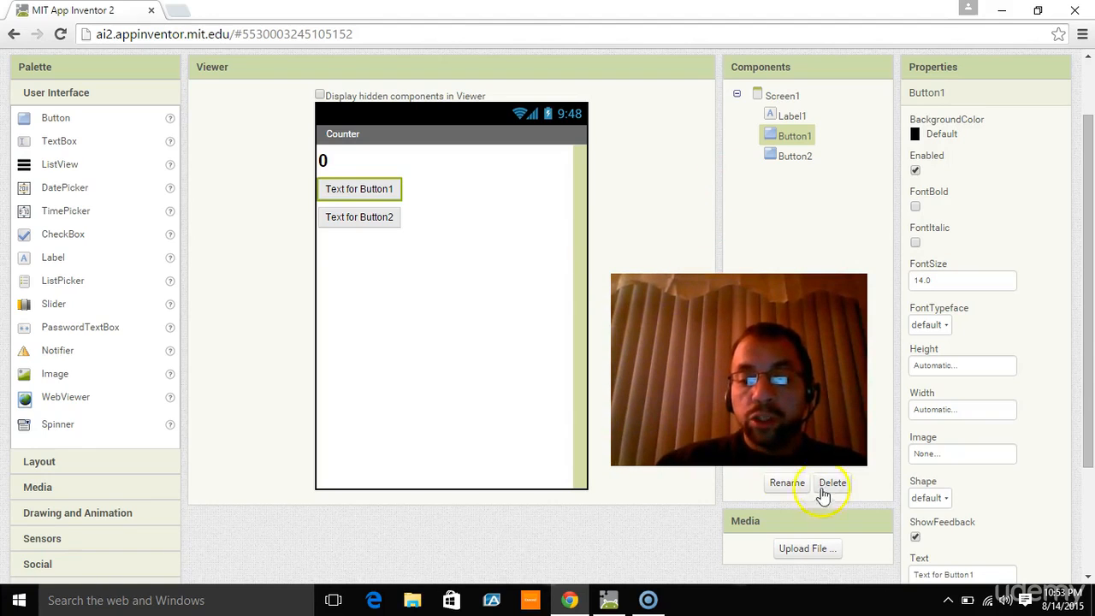
pyautogui.click(787, 484)
pyautogui.moveTo(564, 319); pyautogui.dragTo(531, 319)
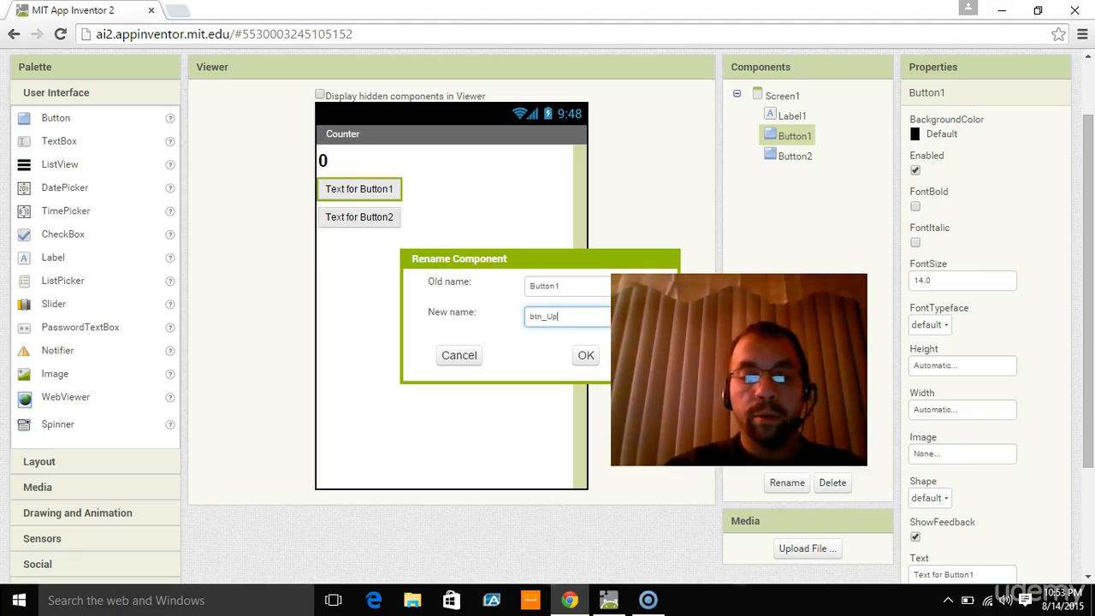
pyautogui.click(585, 356)
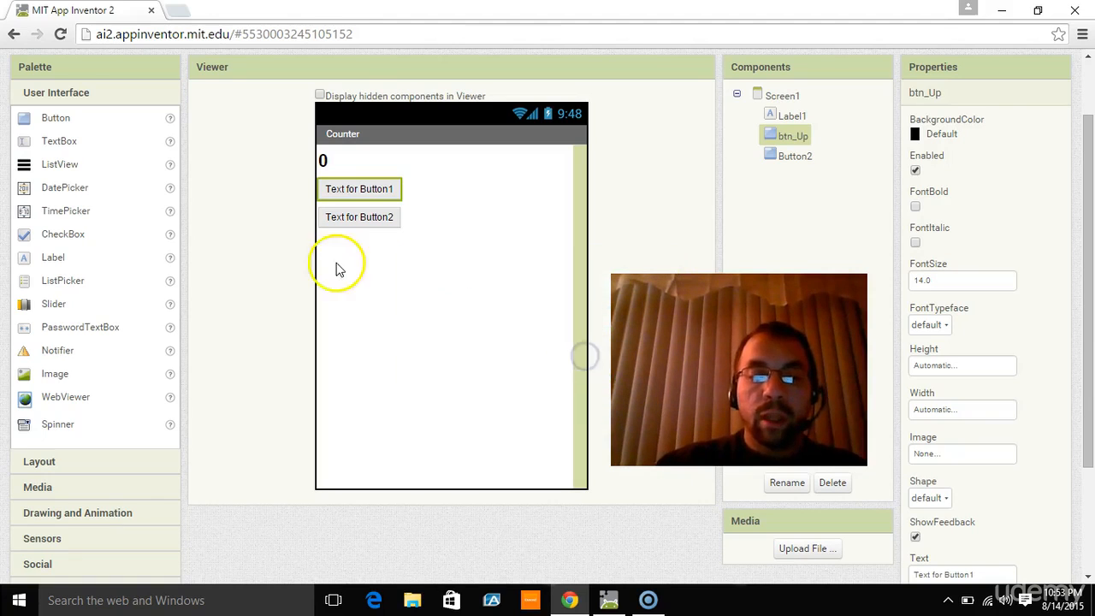
# - Rename the Button2 component as btn_Down
pyautogui.click(353, 219)
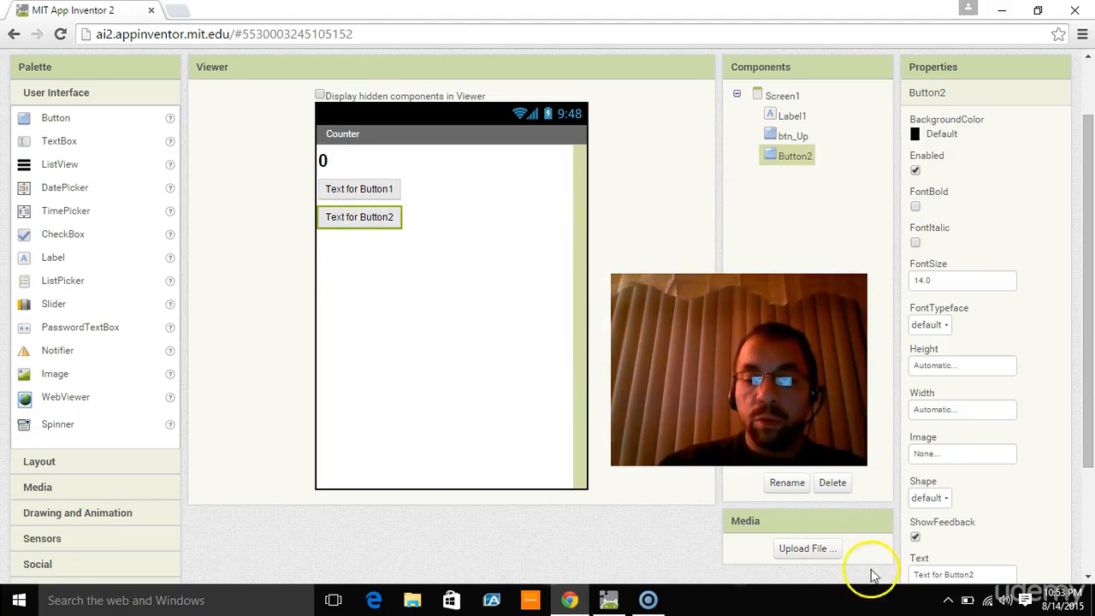
pyautogui.click(785, 482)
pyautogui.write('bt')
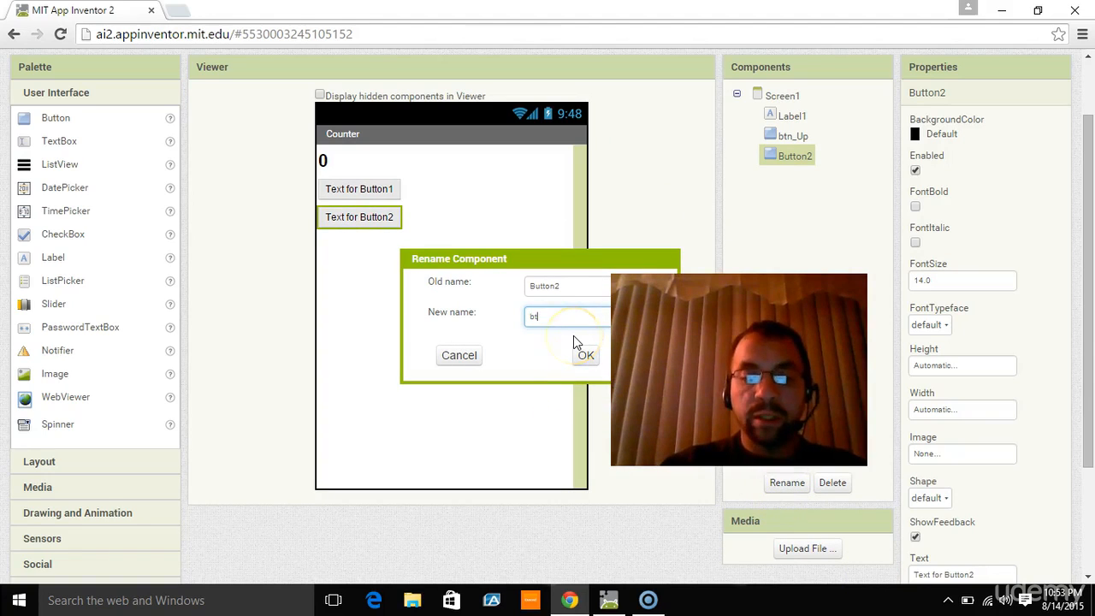
pyautogui.write('n_Down')
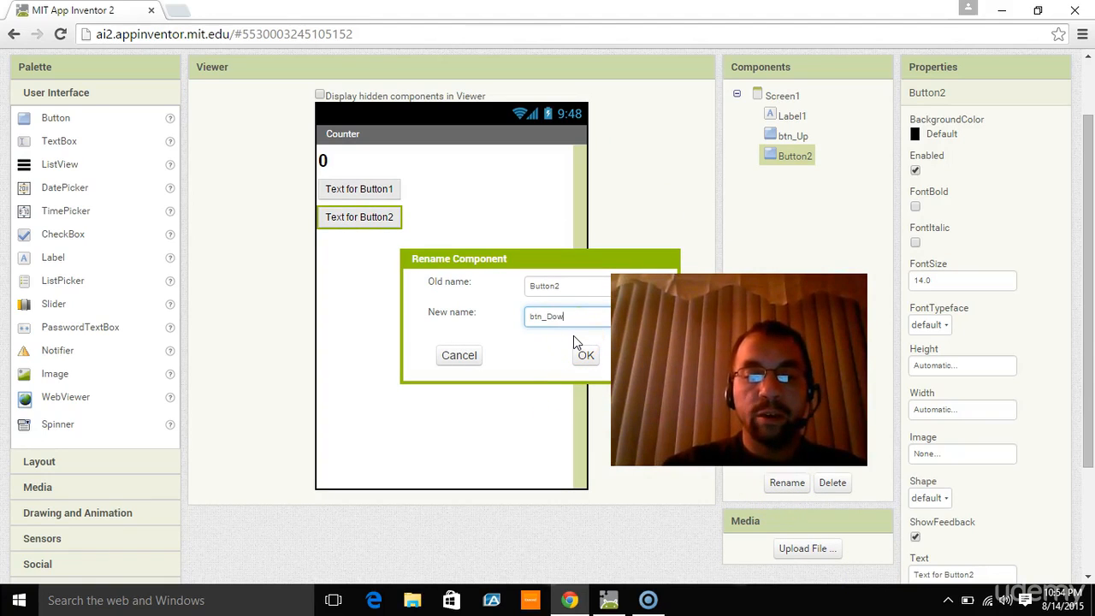
pyautogui.click(585, 355)
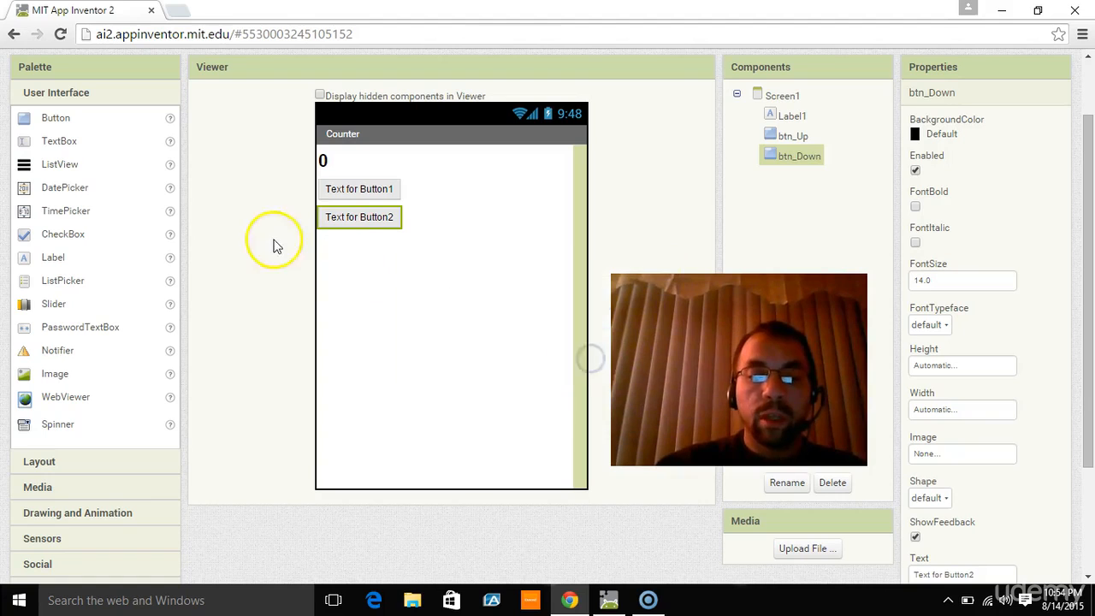
# - Set the btn_Up button's height to 100 pixels and its width to Fill parent
pyautogui.click(351, 189)
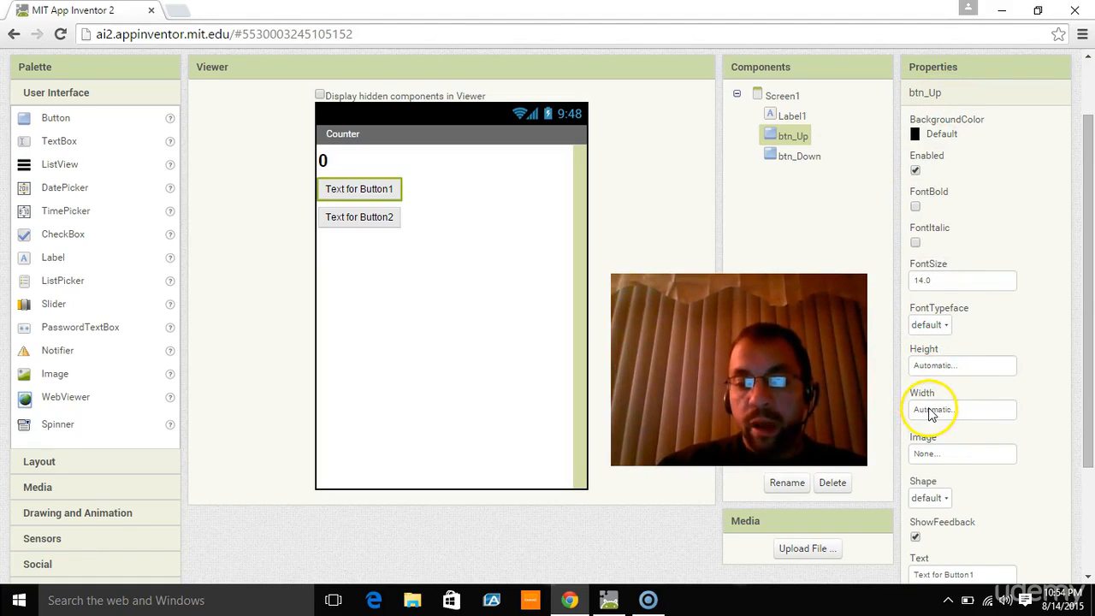
pyautogui.click(941, 366)
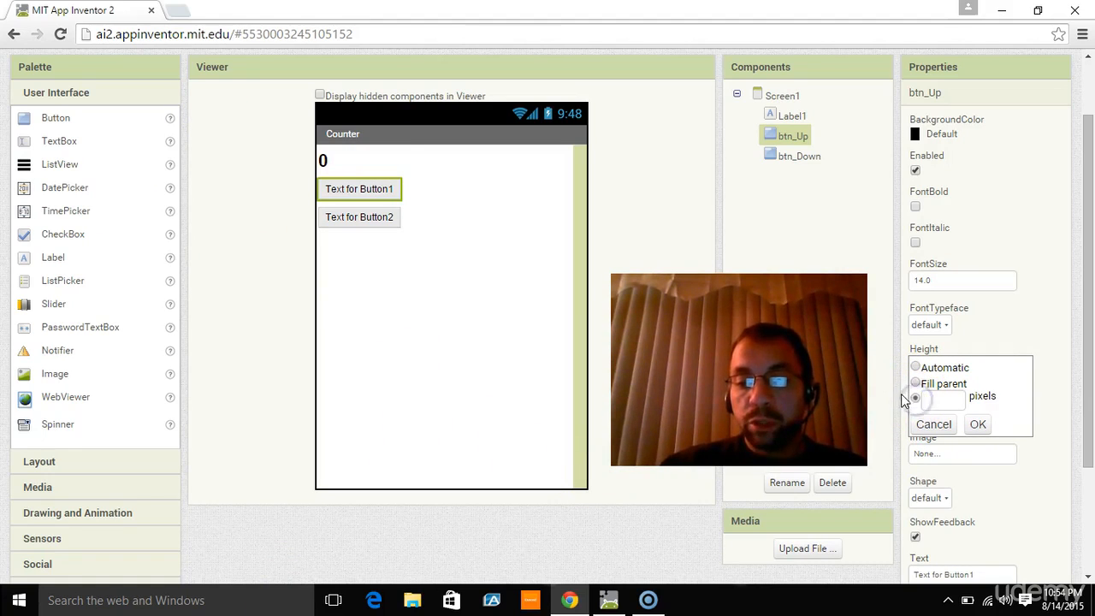
pyautogui.click(917, 399)
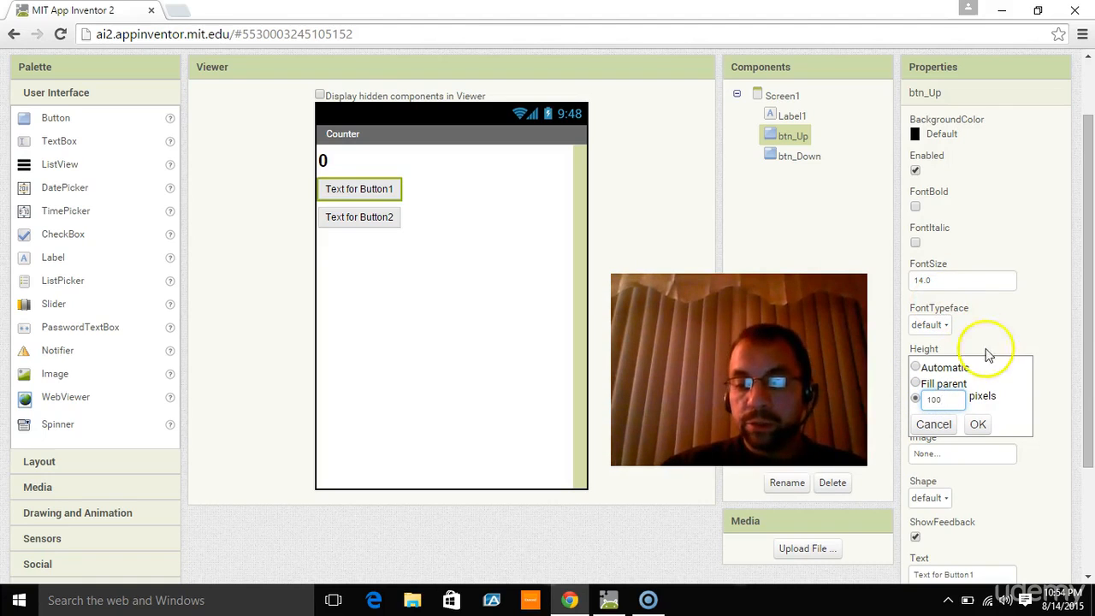
pyautogui.click(978, 423)
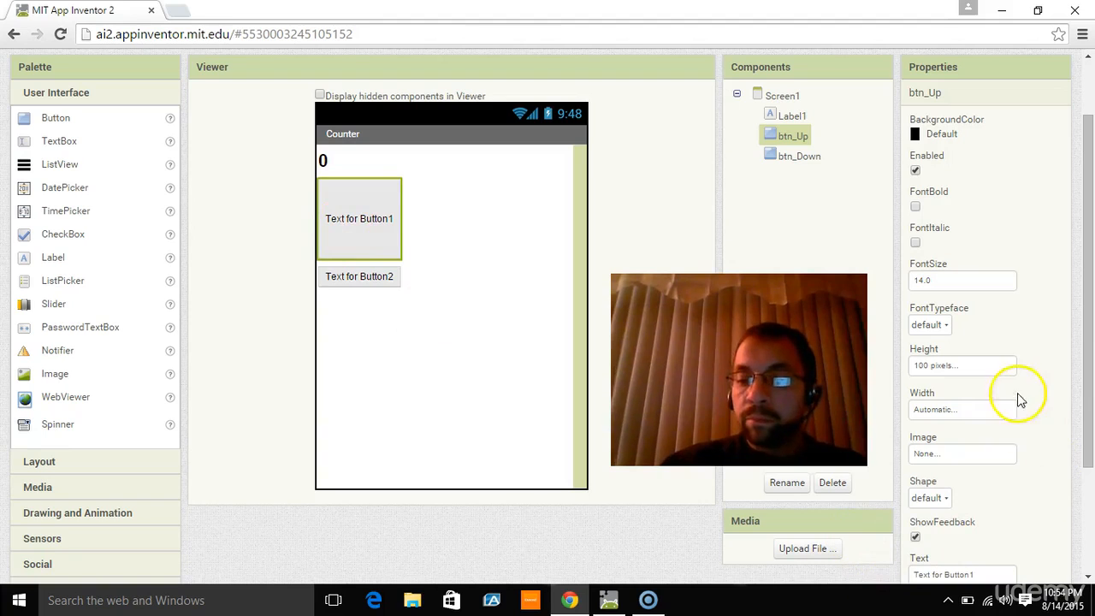
pyautogui.click(990, 414)
pyautogui.click(916, 428)
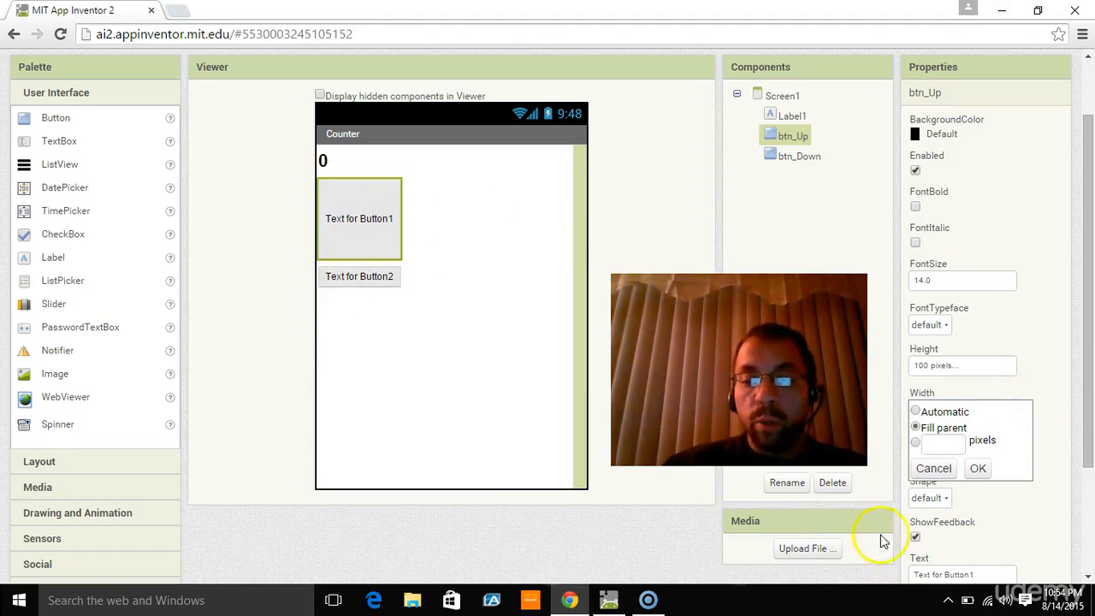
pyautogui.click(978, 468)
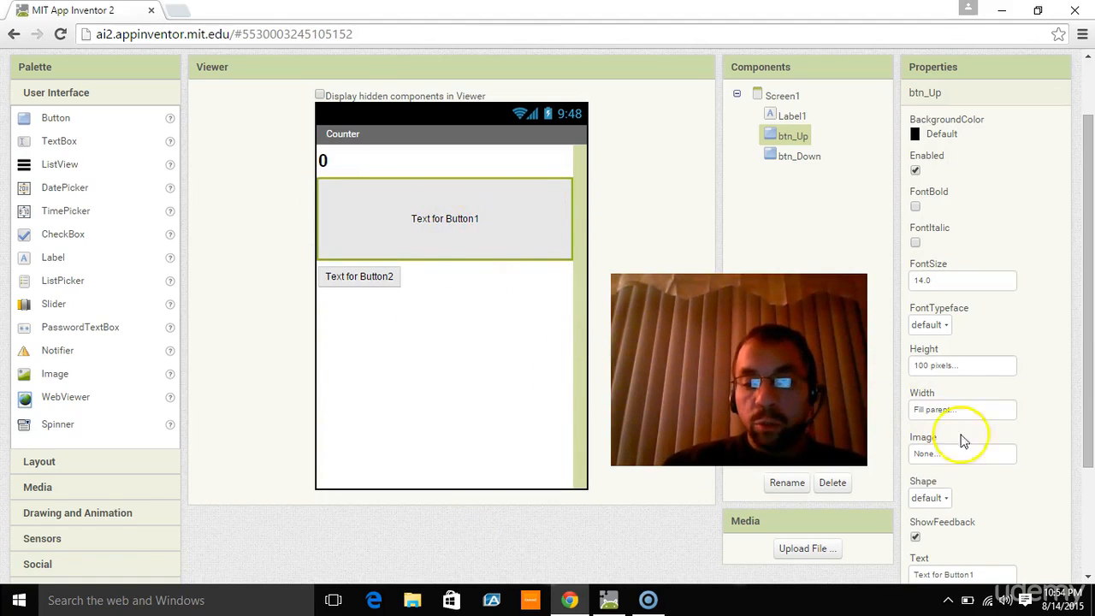
# - Change the btn_Up button's text to "Click Here To Go Up"
pyautogui.scroll(-1, 976, 479)
pyautogui.click(991, 497)
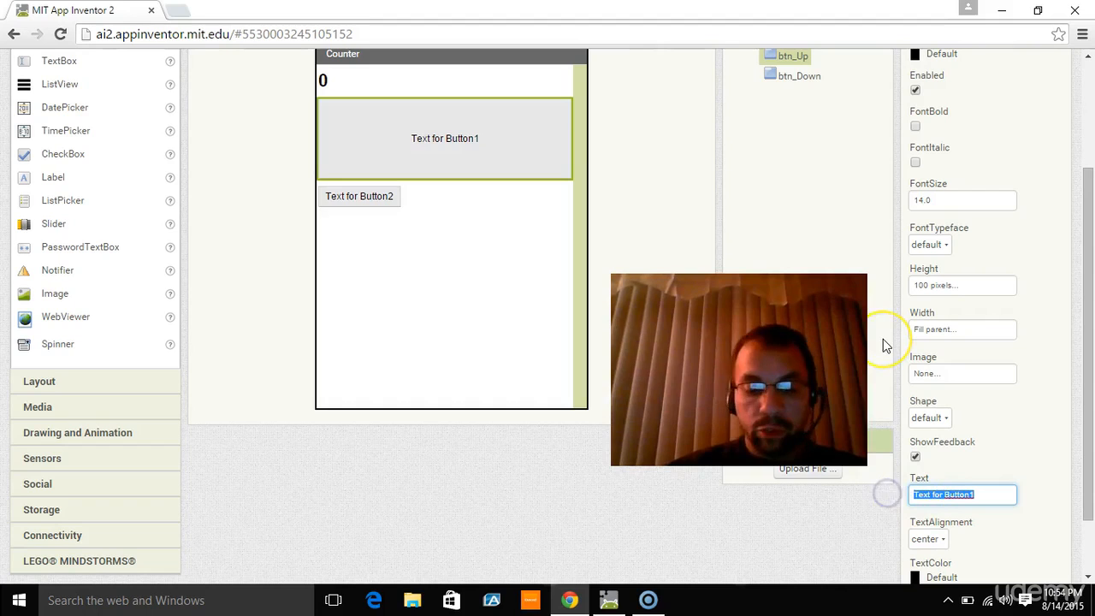
pyautogui.write('Click Here To Go Up')
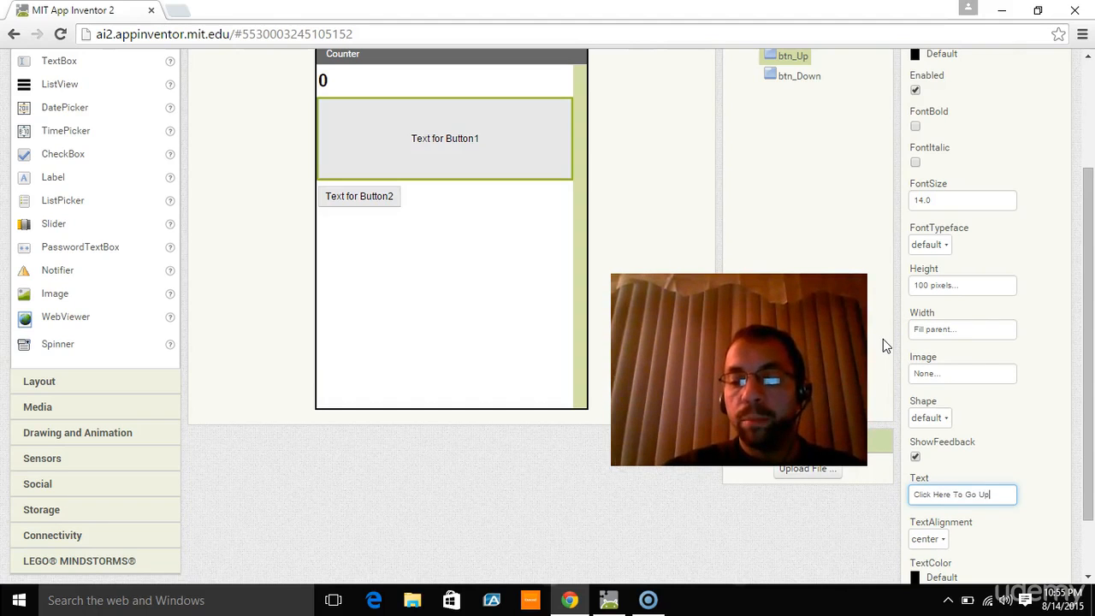
pyautogui.press('Return')
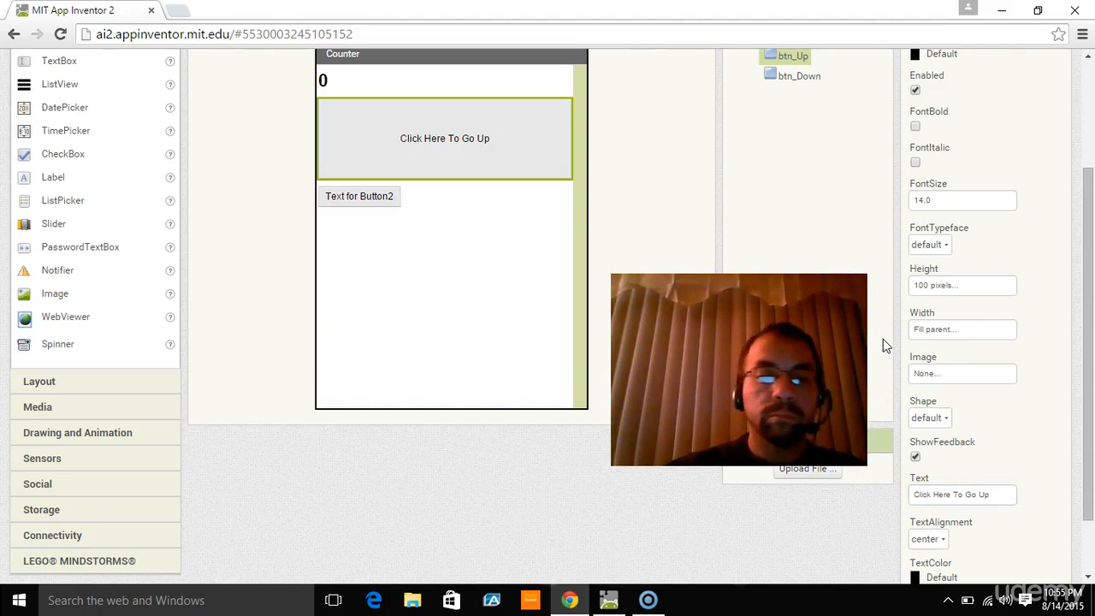
# - Set the btn_Up button's font size to 18 and make its text bold
pyautogui.scroll(2, 1085, 476)
pyautogui.click(953, 361)
pyautogui.write('18')
pyautogui.press('Return')
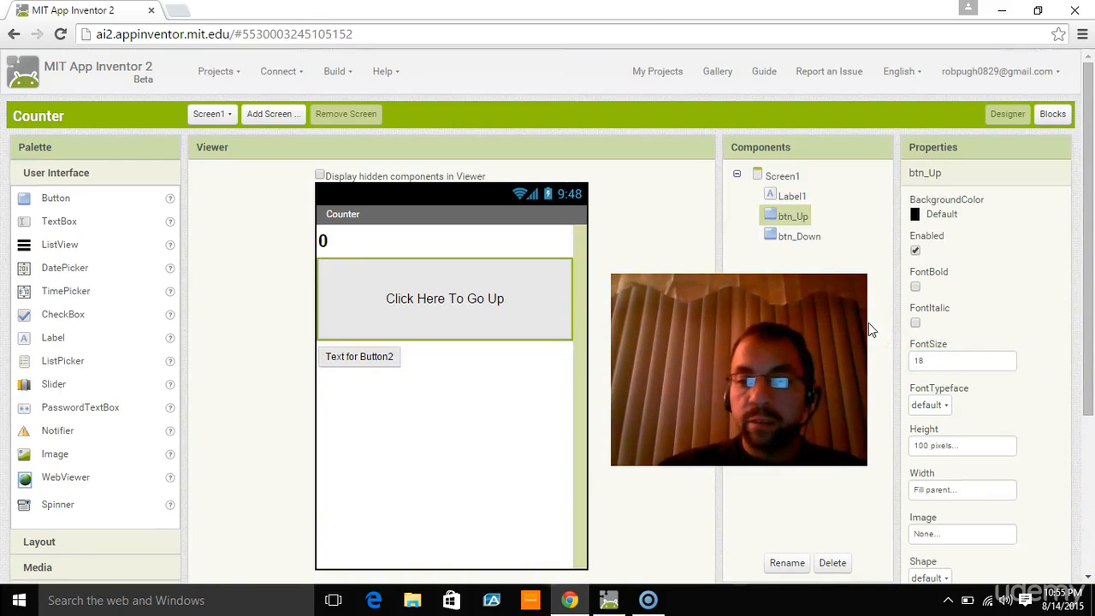
pyautogui.click(911, 291)
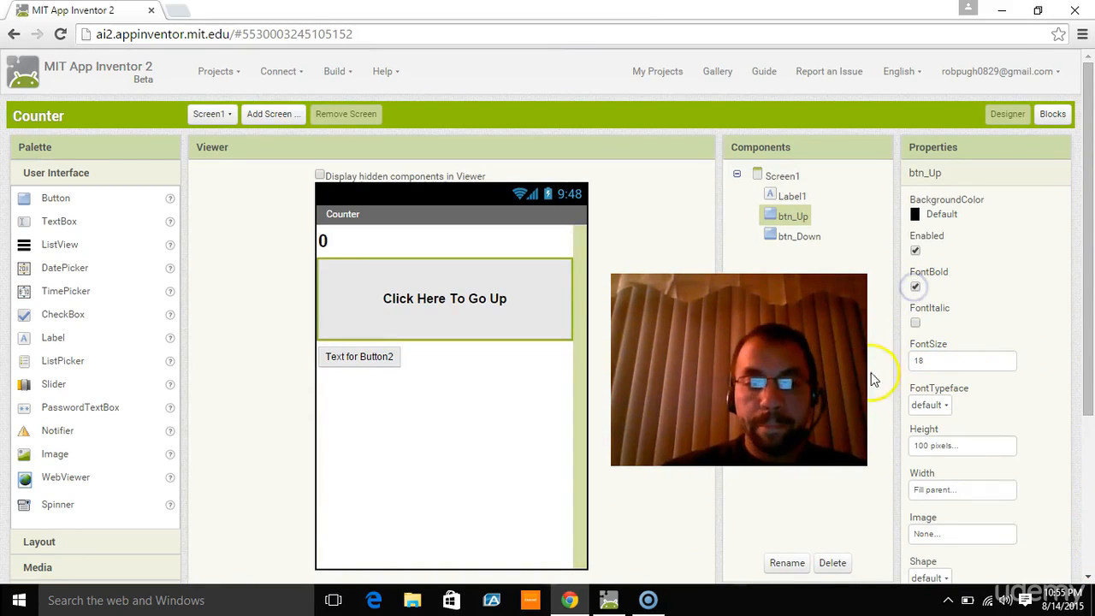
# - Set the btn_Down button's height to 100 pixels and its width to Fill parent
pyautogui.click(373, 359)
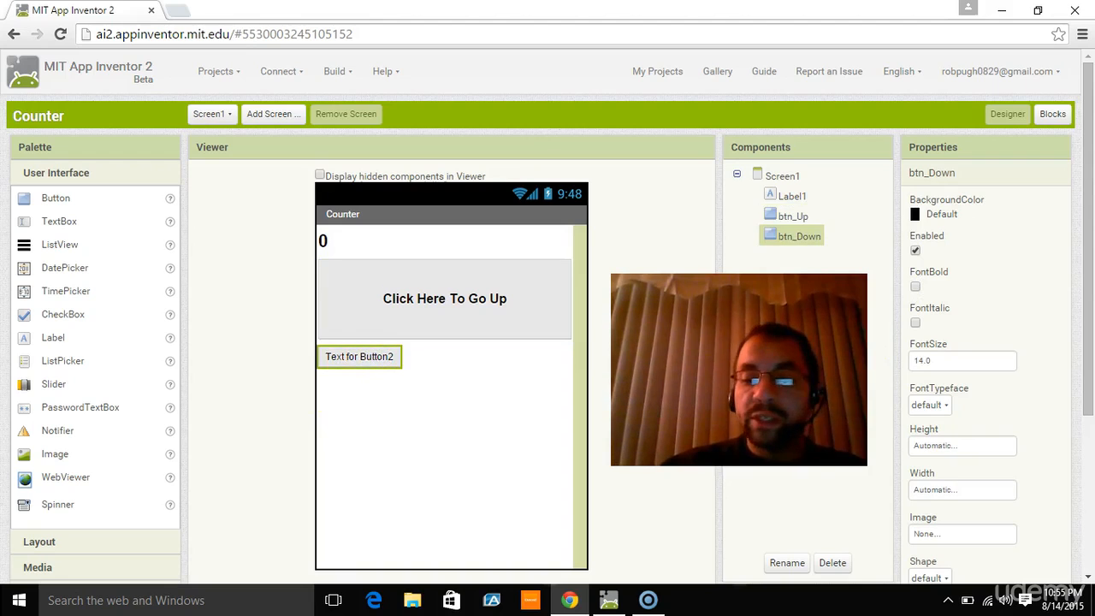
pyautogui.scroll(-2, 907, 402)
pyautogui.click(949, 364)
pyautogui.click(917, 385)
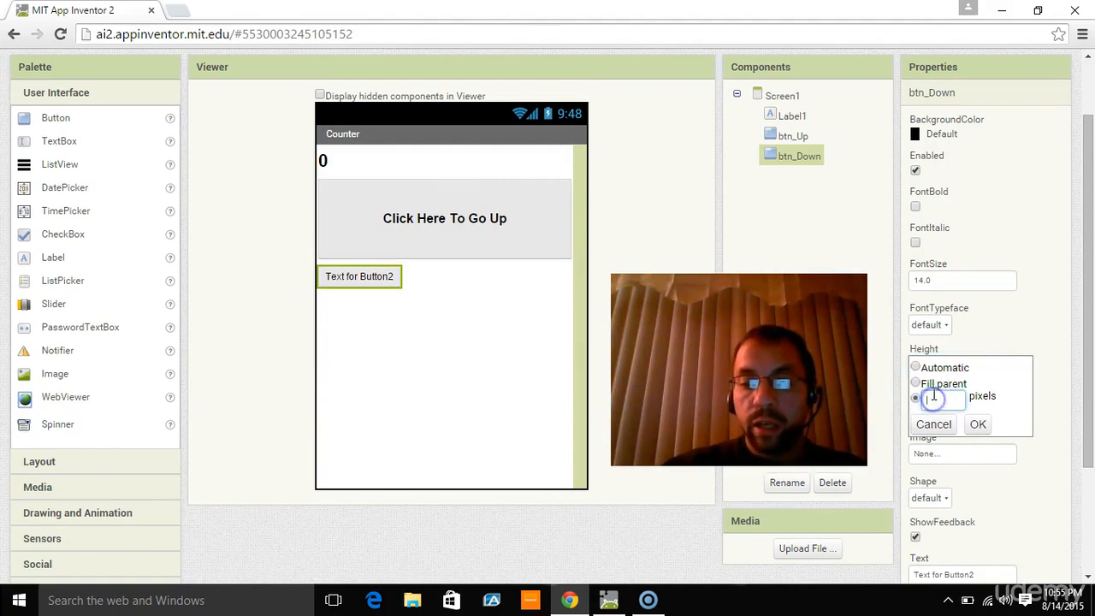
pyautogui.click(936, 396)
pyautogui.write('100')
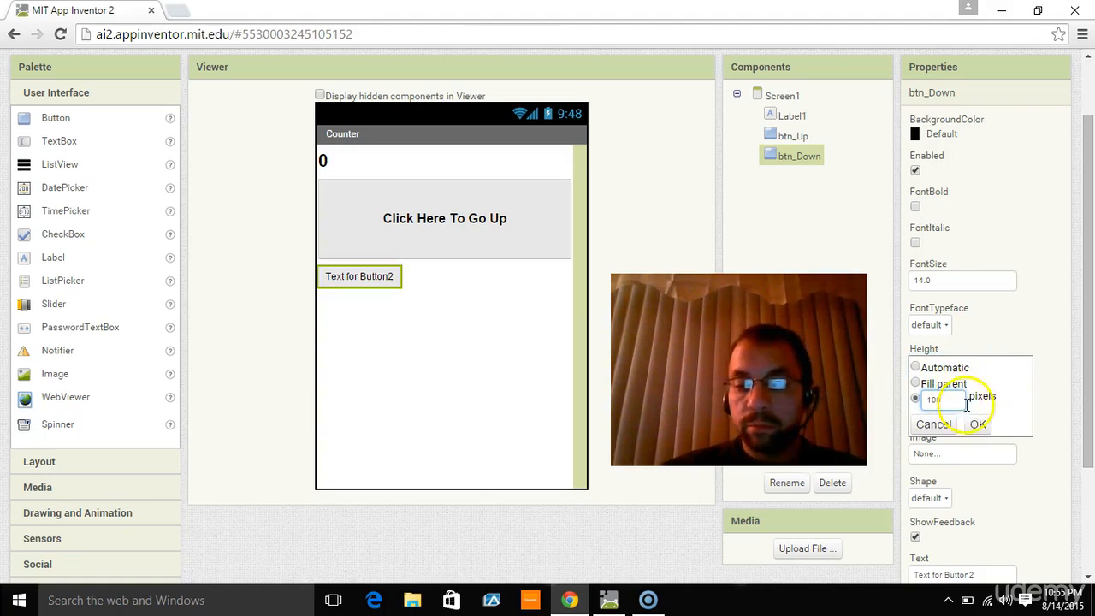
pyautogui.click(978, 425)
pyautogui.click(958, 411)
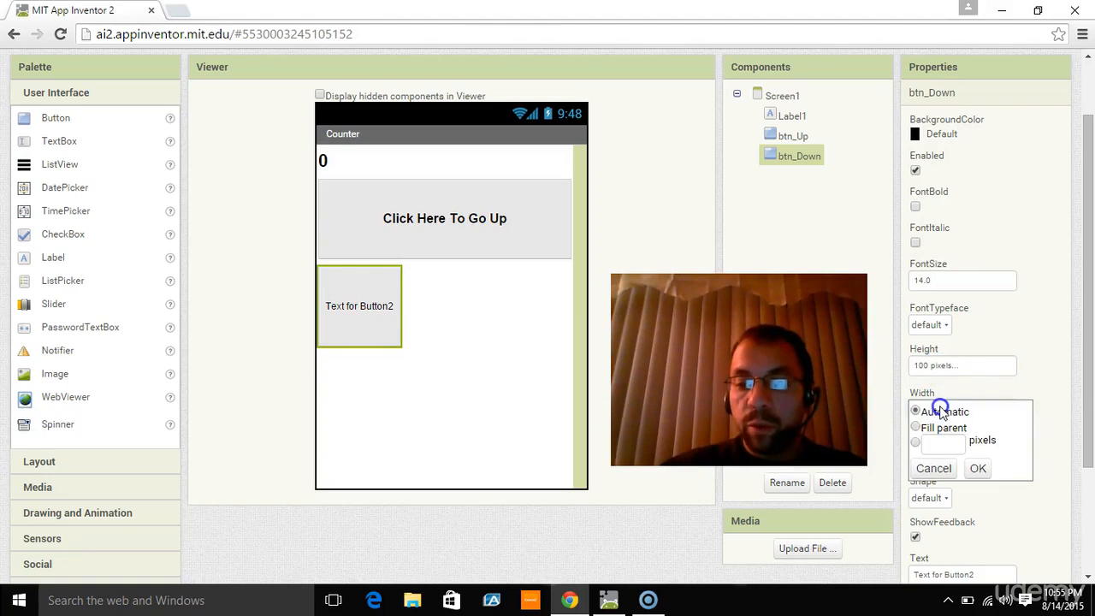
pyautogui.click(978, 470)
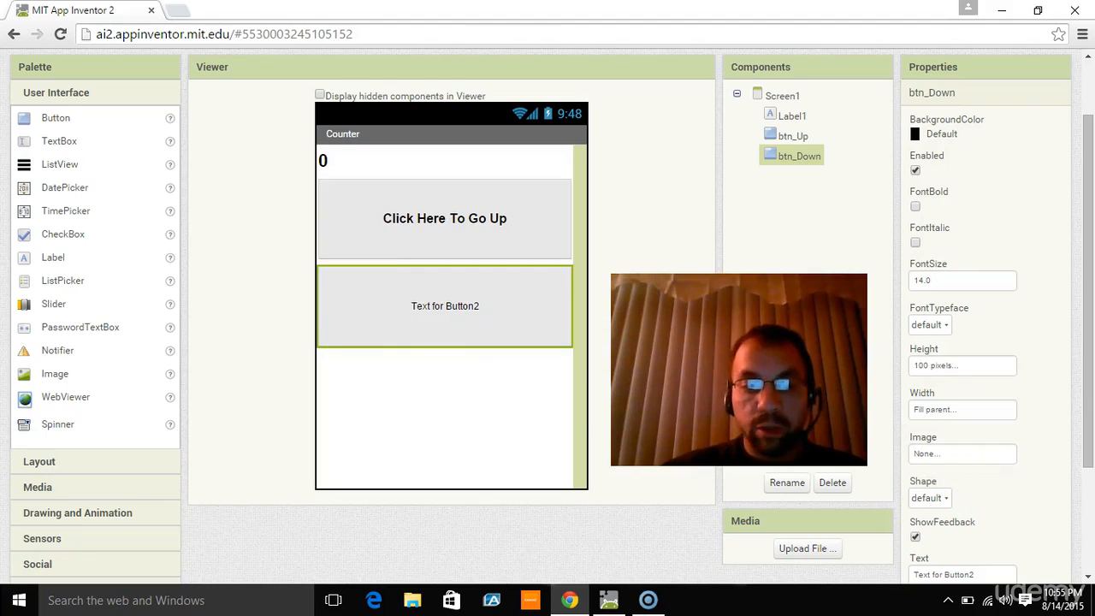
# - Change the btn_Down button's text to "Click Here To Go Down"
pyautogui.scroll(-1, 1084, 521)
pyautogui.click(1013, 496)
pyautogui.moveTo(985, 495); pyautogui.dragTo(842, 502)
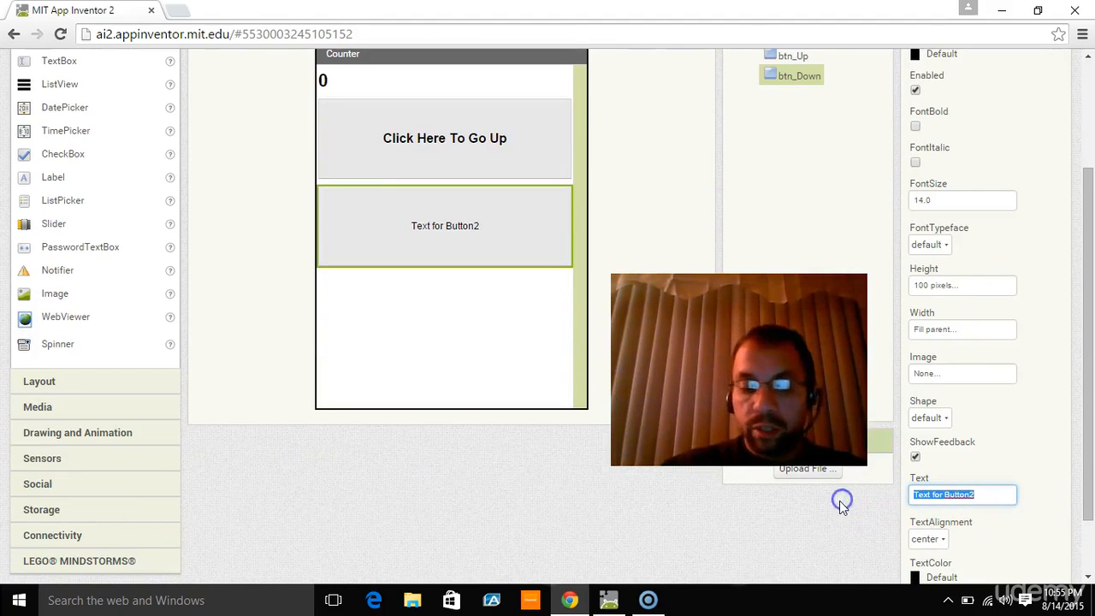
pyautogui.write('Click Here To Go')
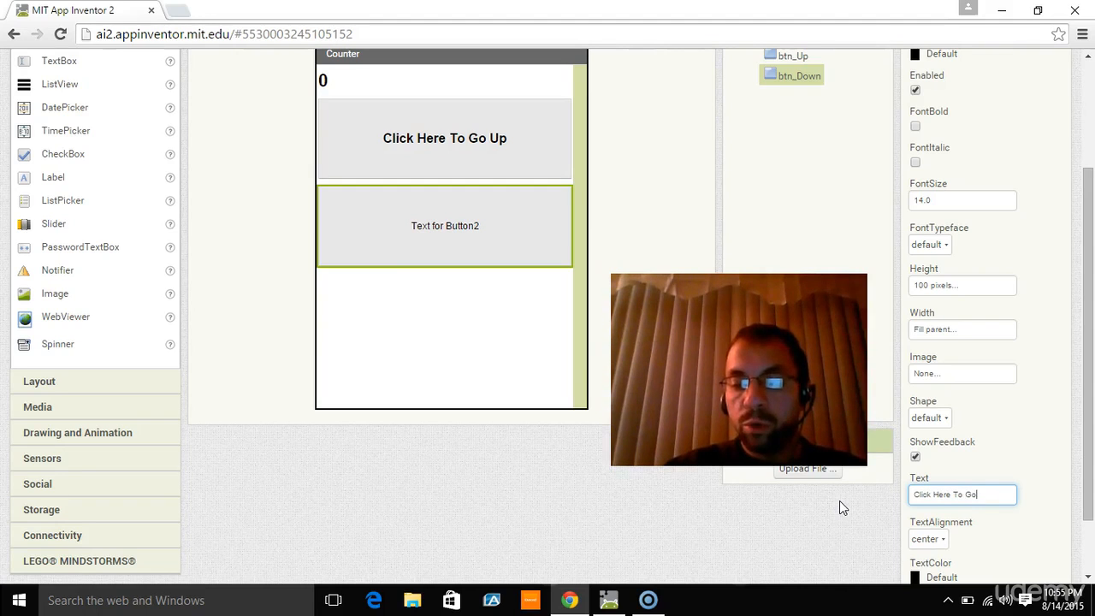
pyautogui.write('Down')
pyautogui.press('Return')
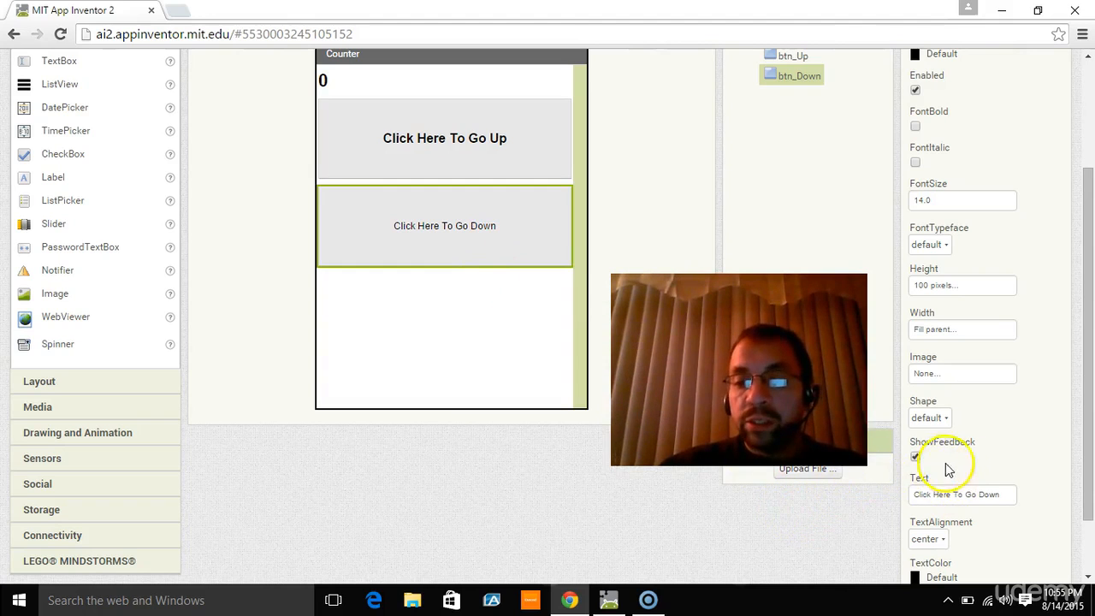
# - Set the btn_Down button's font size to 18 and make its text bold
pyautogui.scroll(3, 965, 460)
pyautogui.click(950, 361)
pyautogui.write('18')
pyautogui.press('Return')
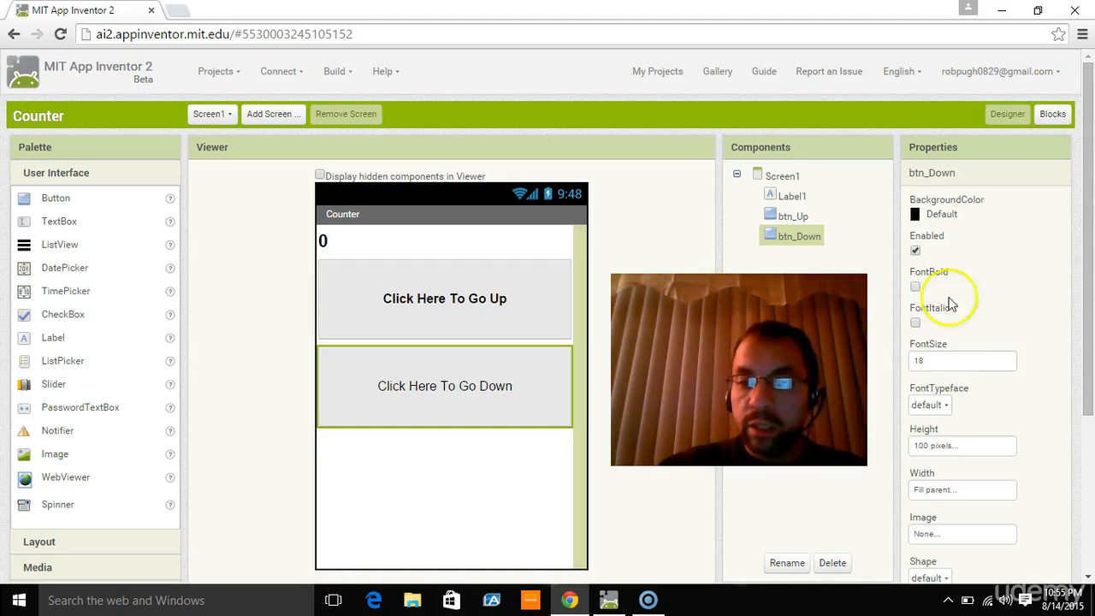
pyautogui.click(915, 287)
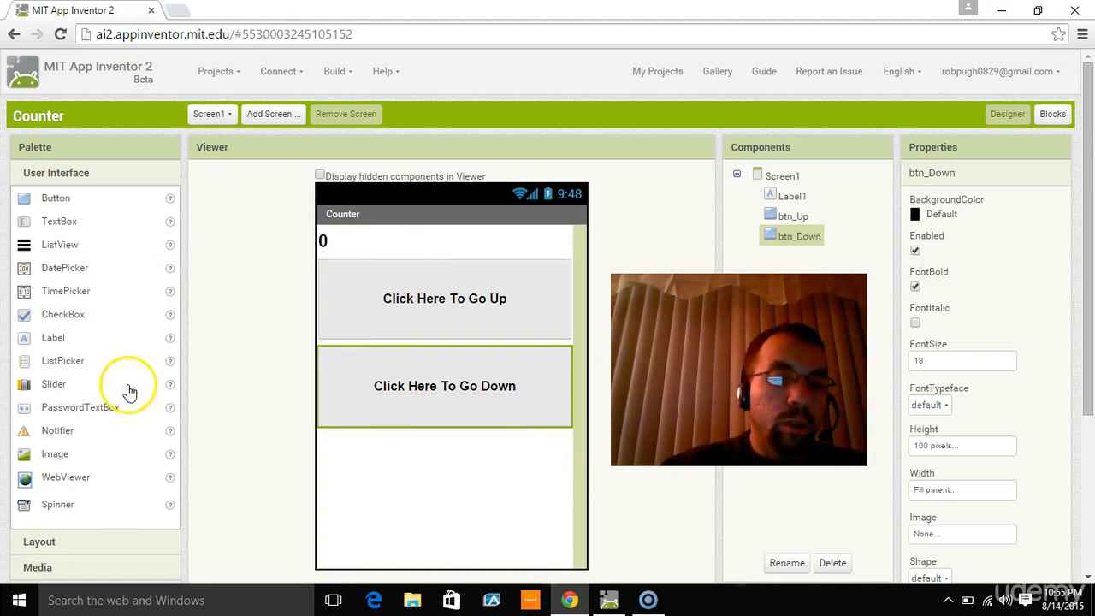
# - Try the sans serif, serif and monospace typefaces on the number label and restore the default typeface
pyautogui.scroll(-2, 174, 545)
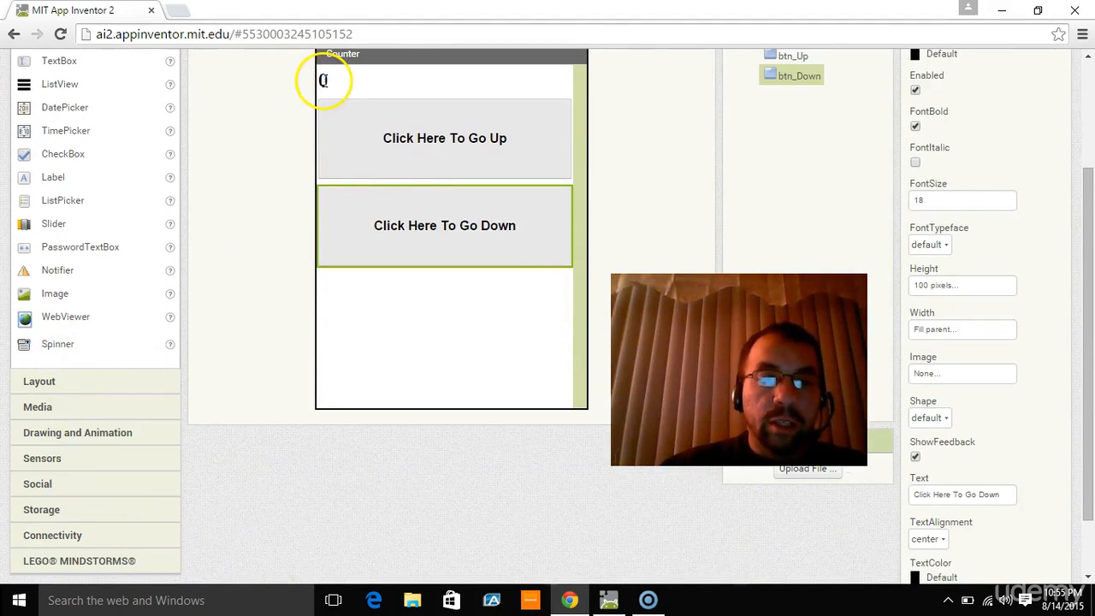
pyautogui.click(323, 80)
pyautogui.scroll(1, 881, 368)
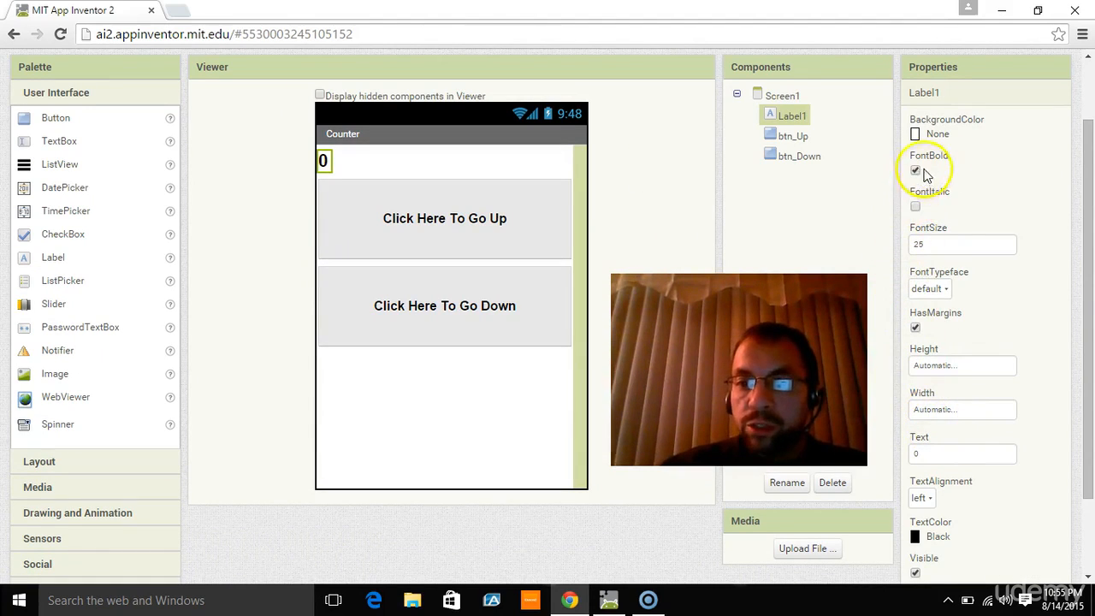
pyautogui.scroll(1, 969, 214)
pyautogui.scroll(-2, 971, 257)
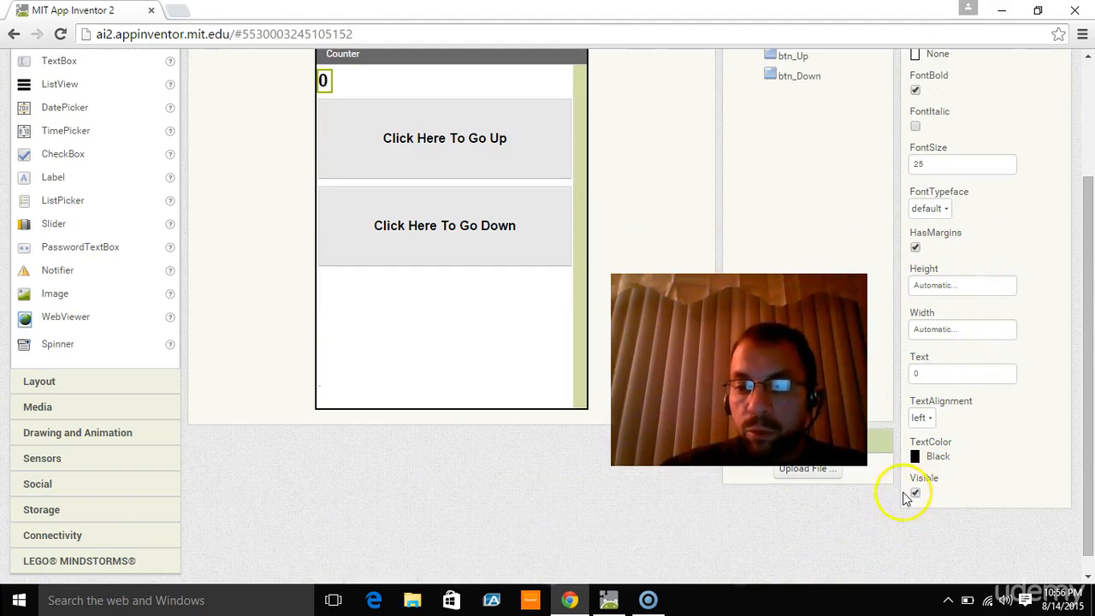
pyautogui.scroll(2, 935, 392)
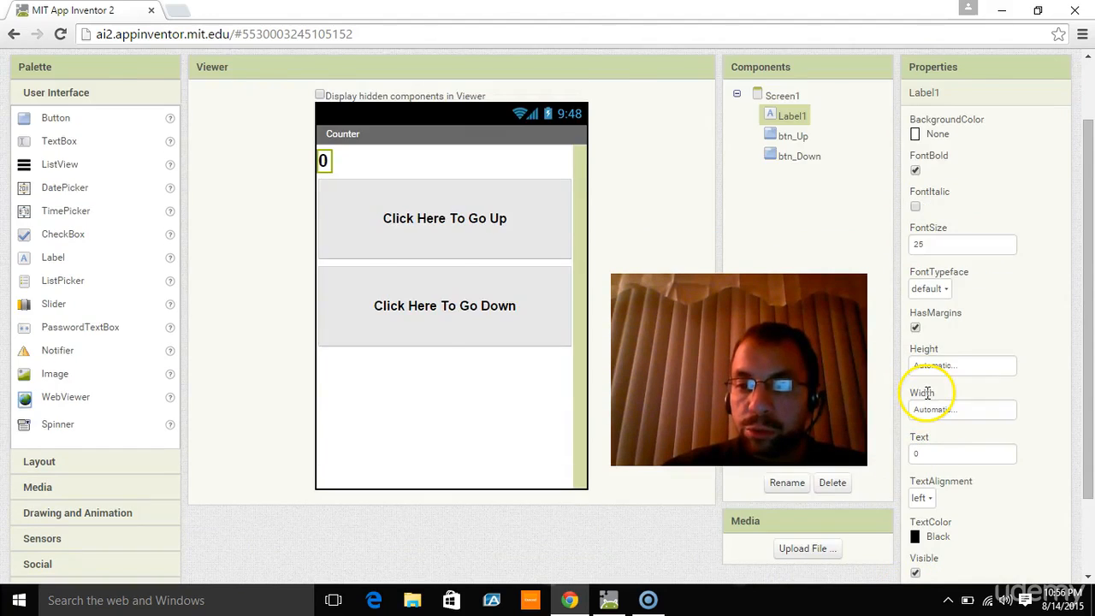
pyautogui.click(937, 369)
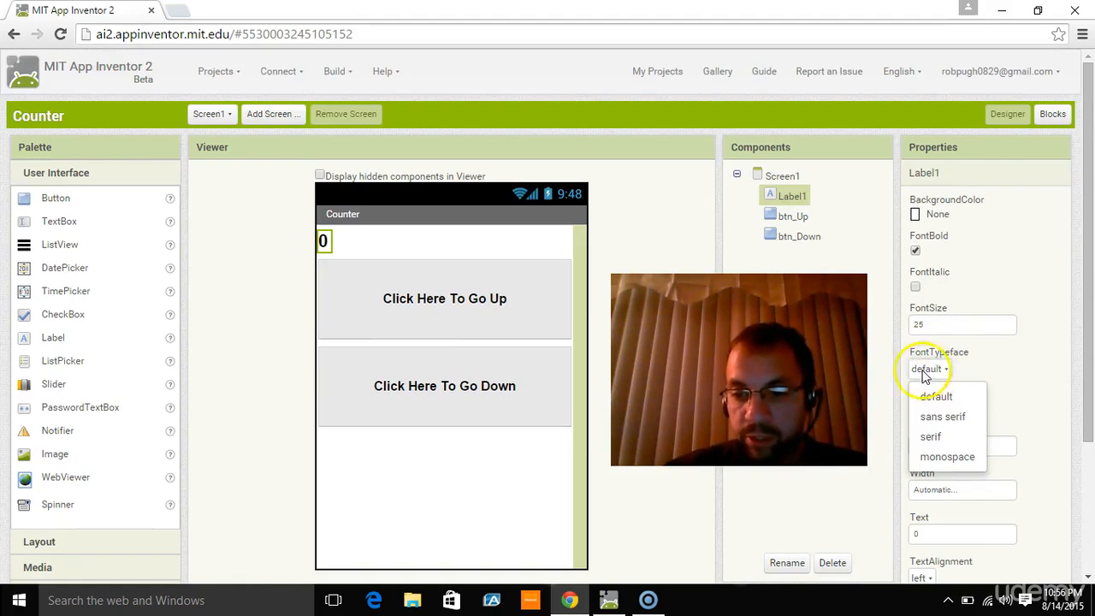
pyautogui.click(946, 417)
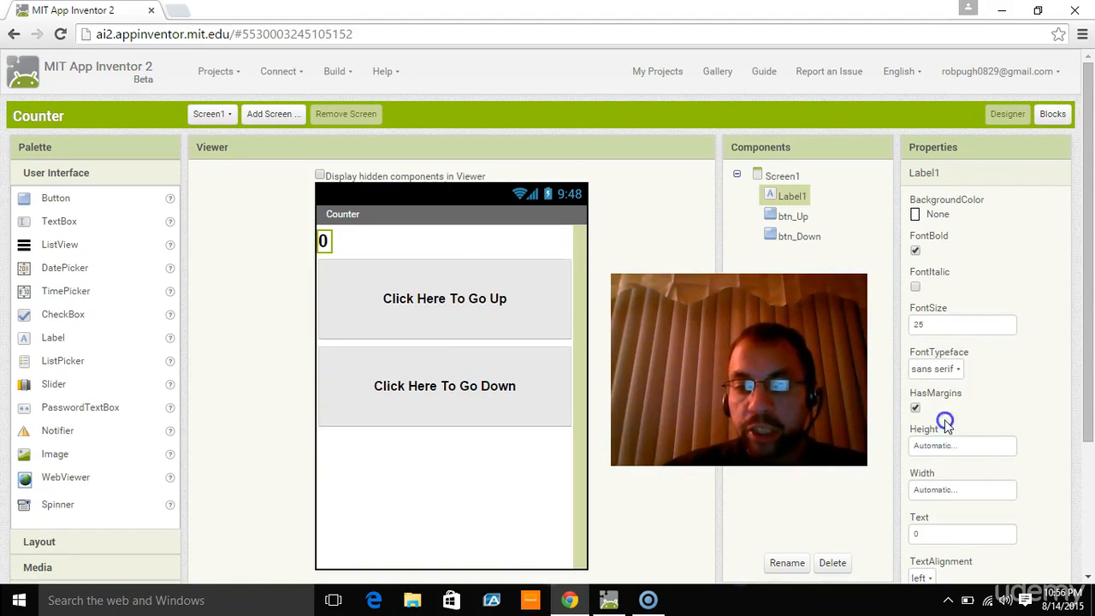
pyautogui.click(936, 369)
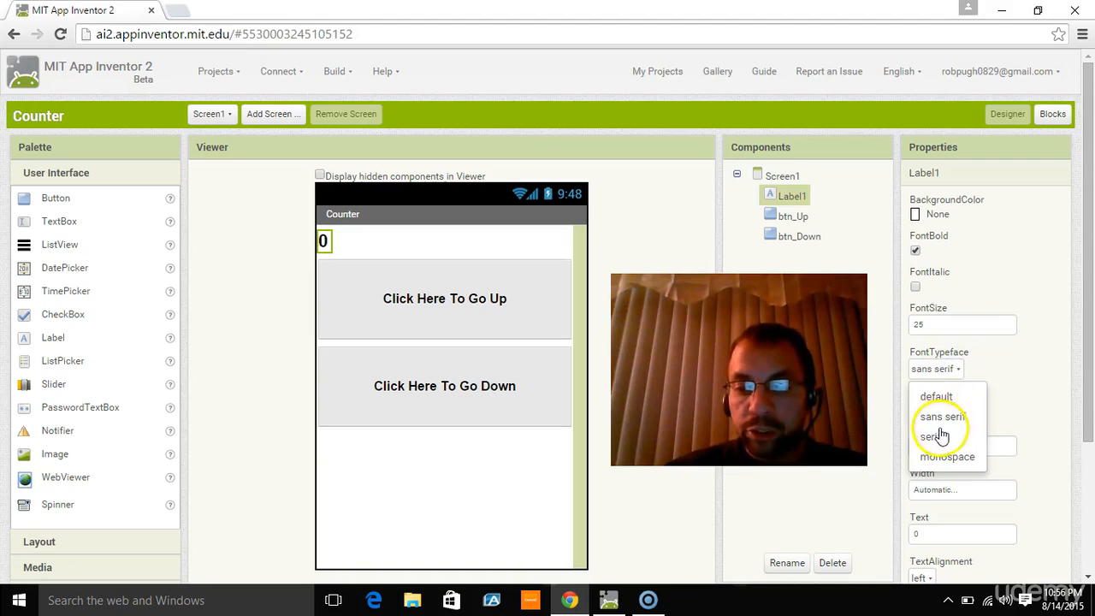
pyautogui.click(939, 436)
pyautogui.click(926, 369)
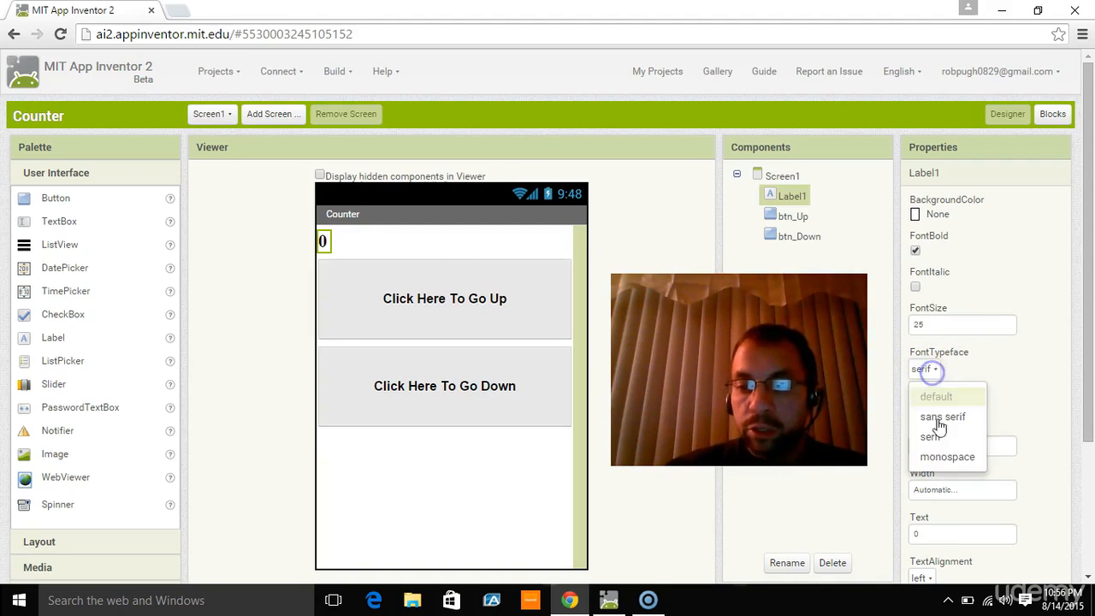
pyautogui.click(935, 459)
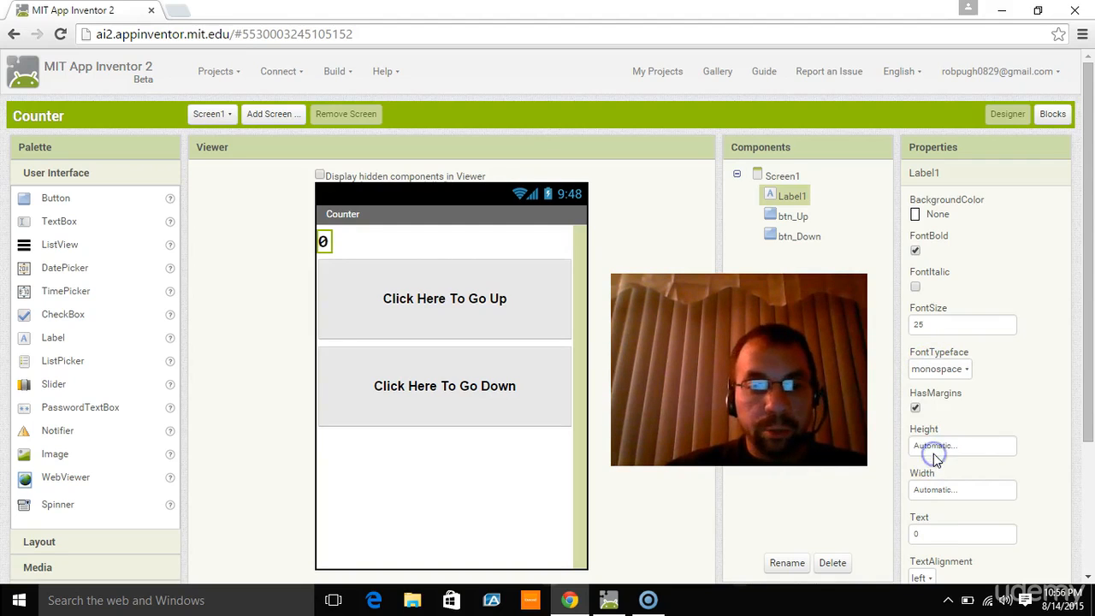
pyautogui.click(966, 370)
pyautogui.click(940, 396)
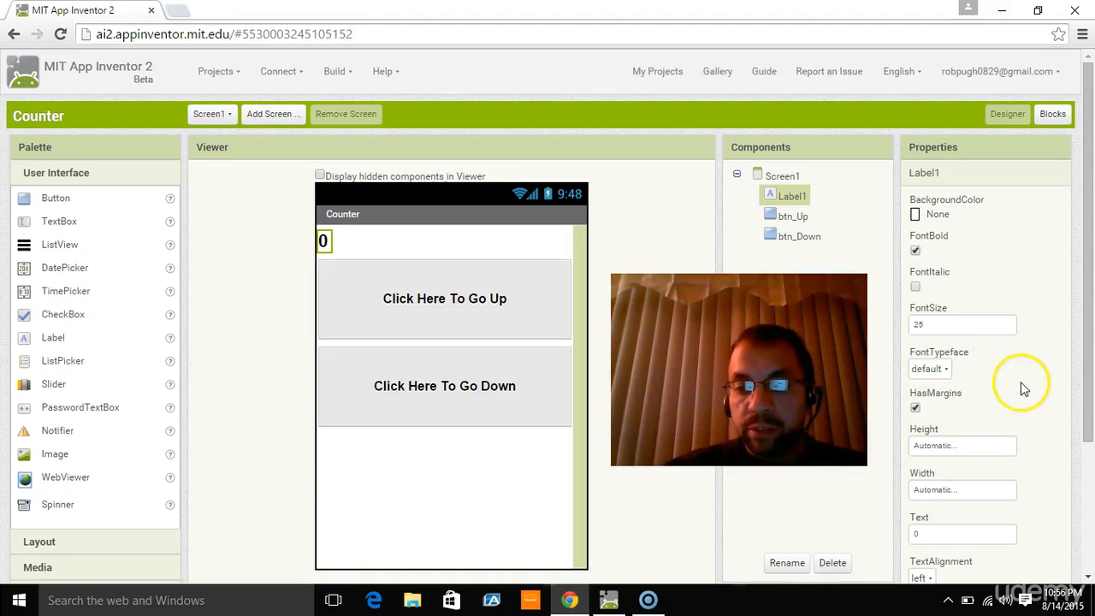
# - Set the number label's font size to 35
pyautogui.click(938, 325)
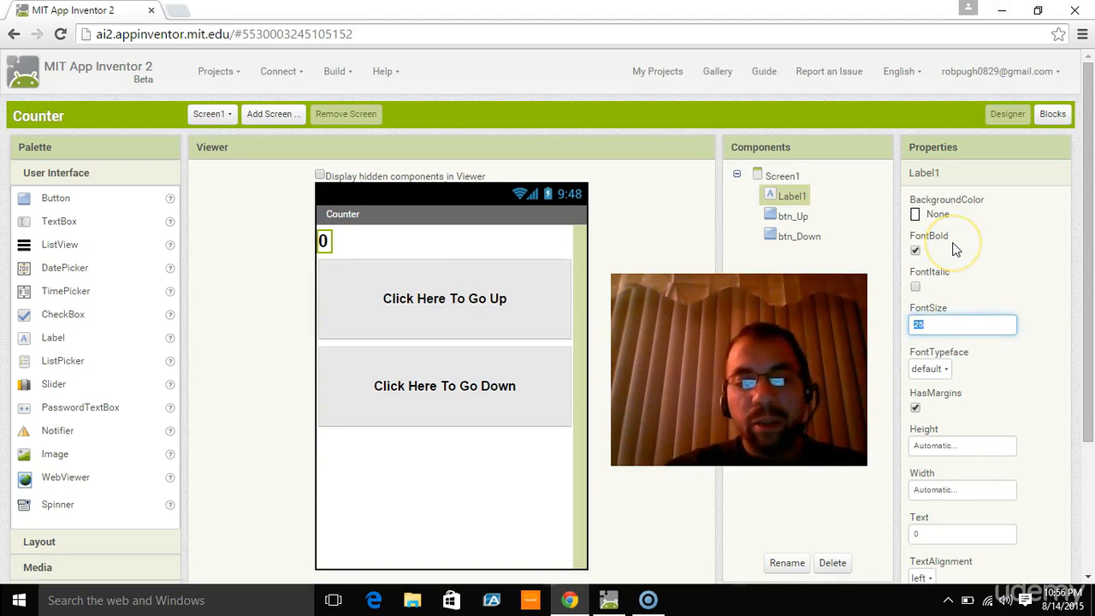
pyautogui.write('35')
pyautogui.press('Return')
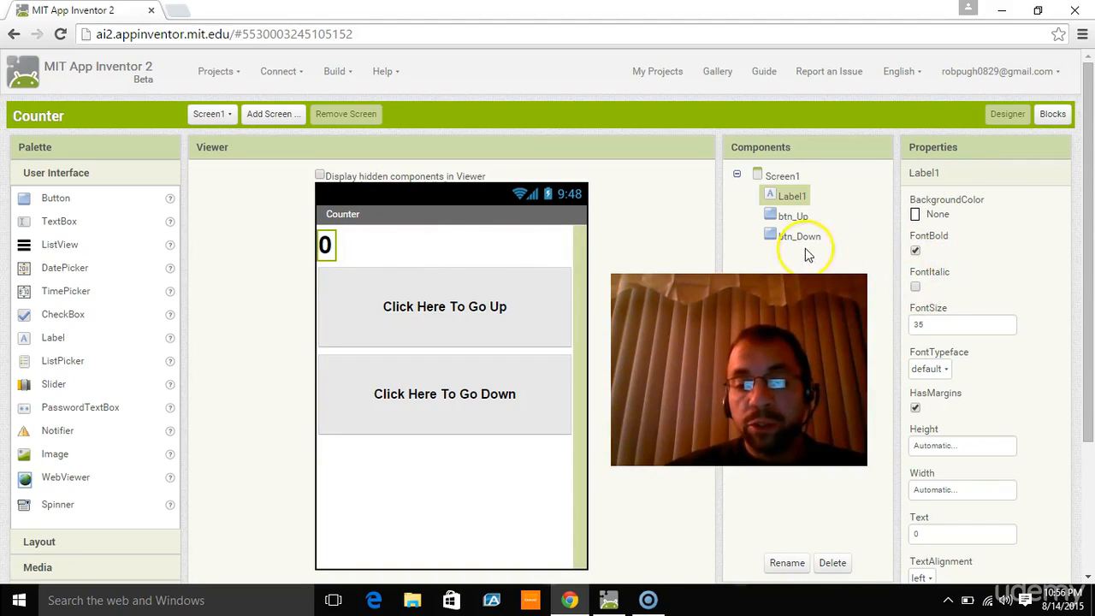
# - Try center and right text alignment on the number label and restore left alignment
pyautogui.scroll(-3, 966, 274)
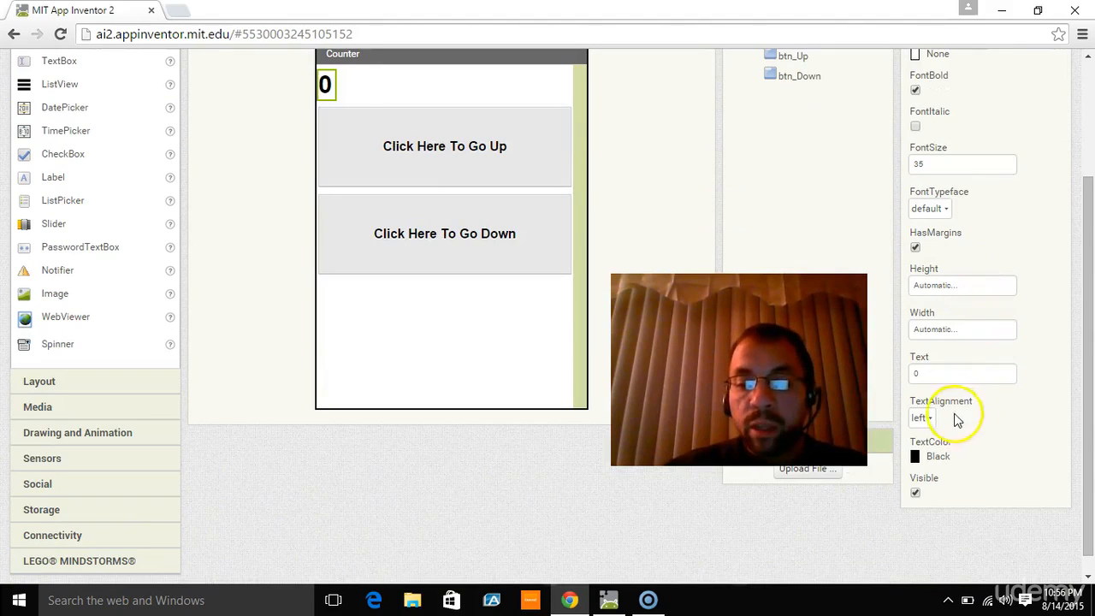
pyautogui.click(926, 419)
pyautogui.click(946, 469)
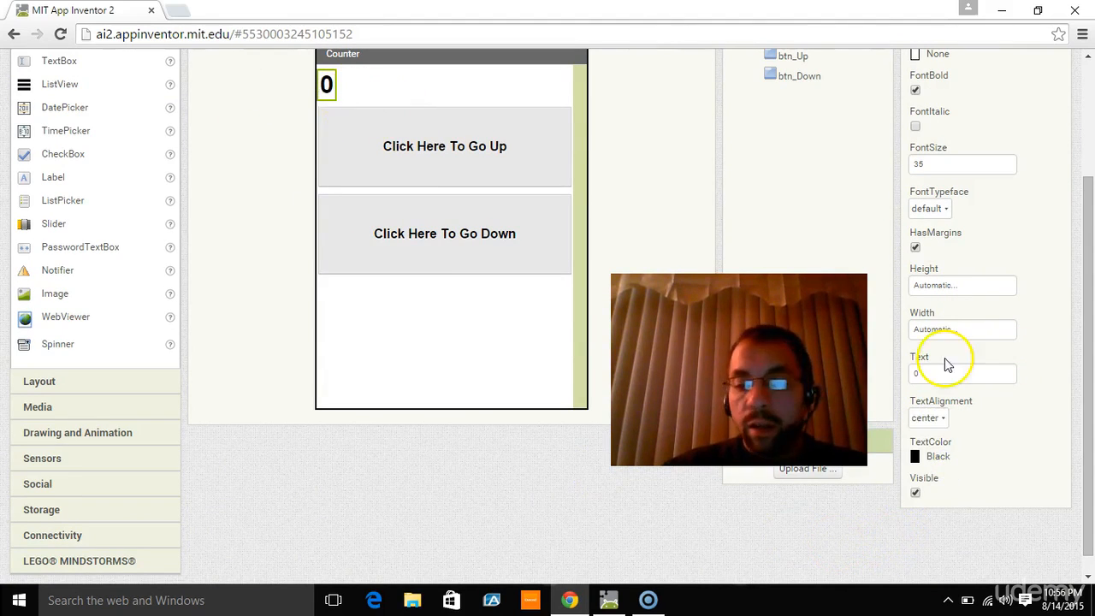
pyautogui.click(940, 419)
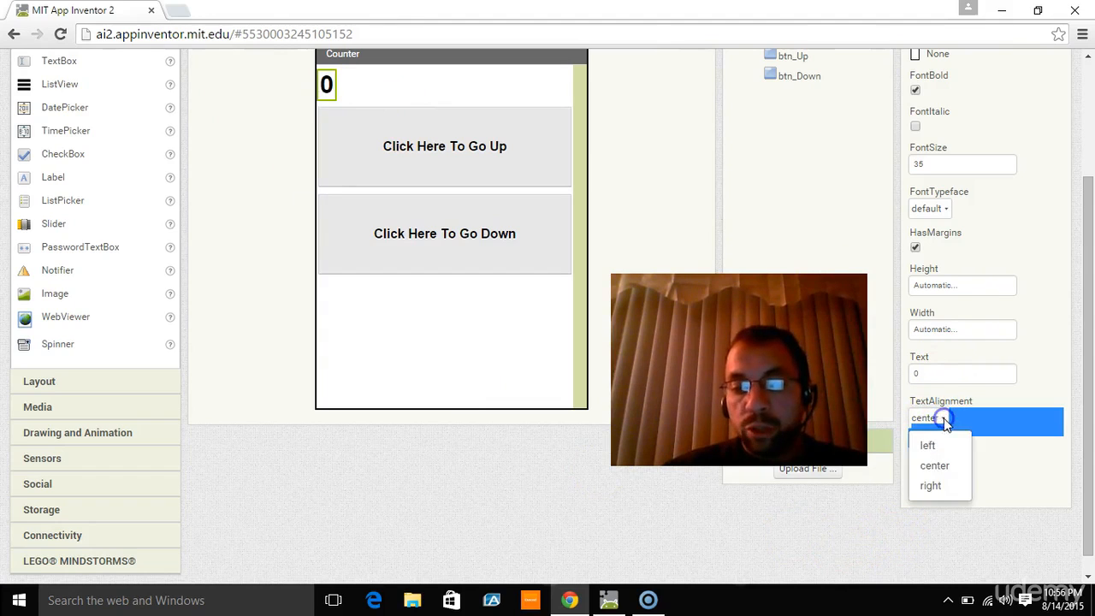
pyautogui.click(934, 488)
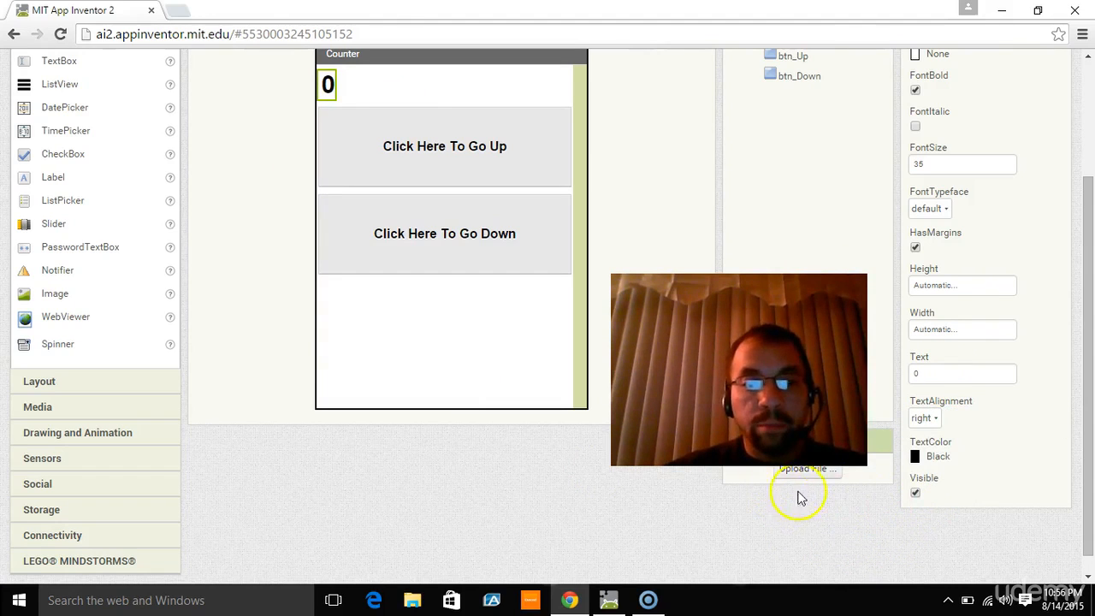
pyautogui.click(930, 418)
pyautogui.click(928, 442)
pyautogui.scroll(1, 256, 395)
pyautogui.scroll(-1, 152, 399)
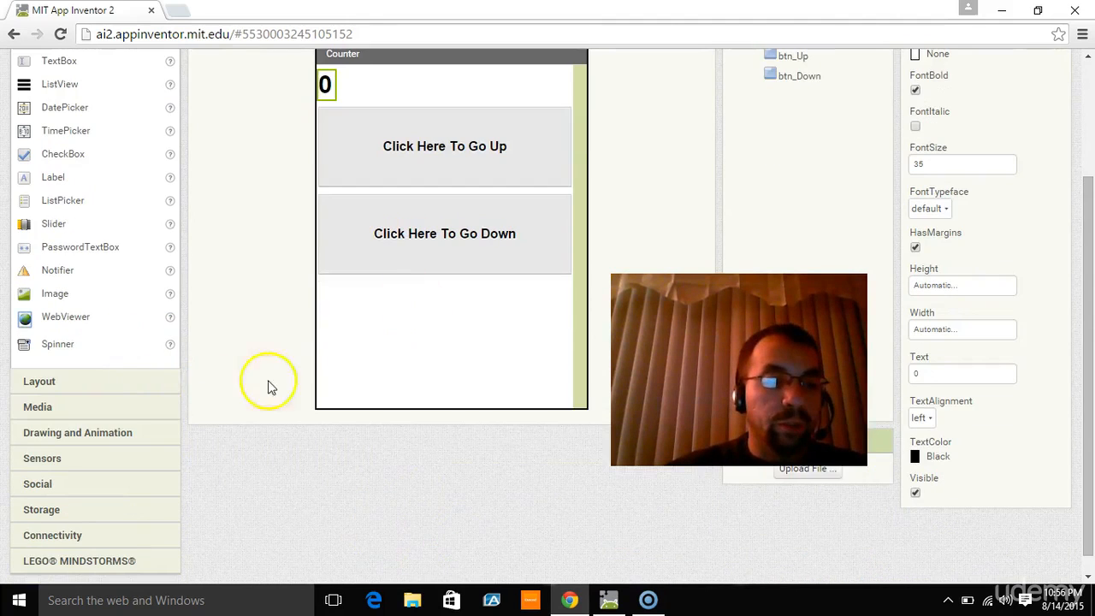
# - Add a HorizontalArrangement layout above the two buttons and move the number label into it
pyautogui.click(39, 378)
pyautogui.scroll(2, 179, 314)
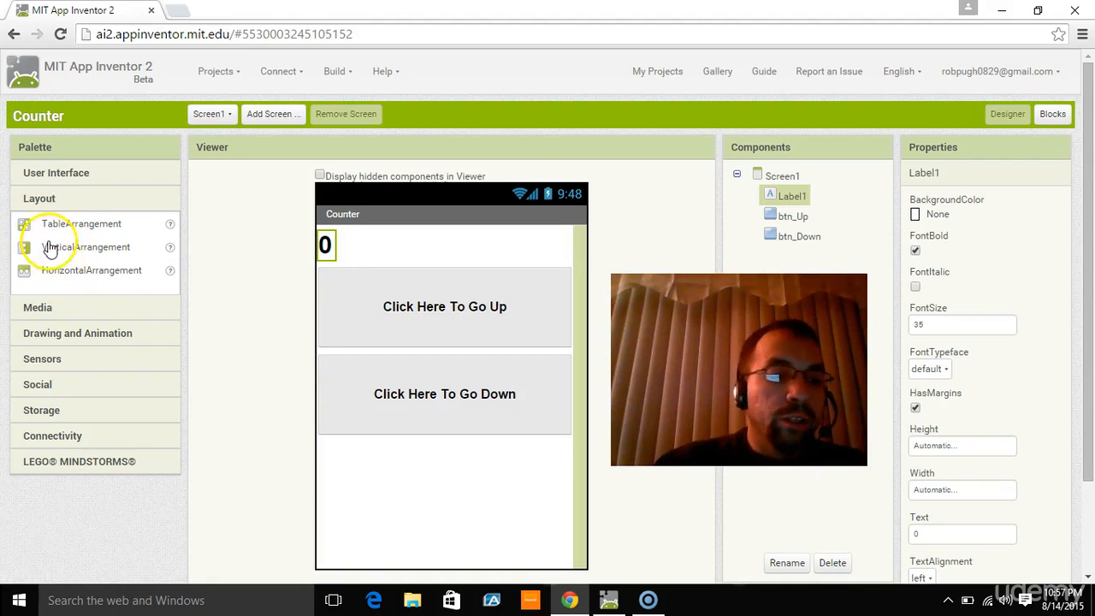
pyautogui.moveTo(81, 270); pyautogui.dragTo(361, 257)
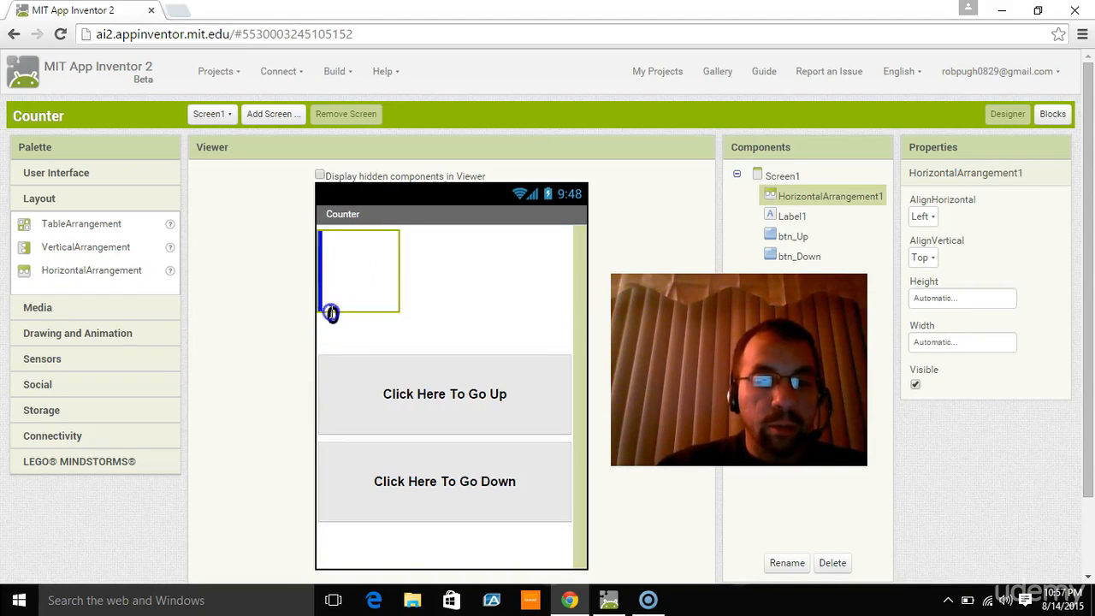
pyautogui.moveTo(331, 314); pyautogui.dragTo(336, 264)
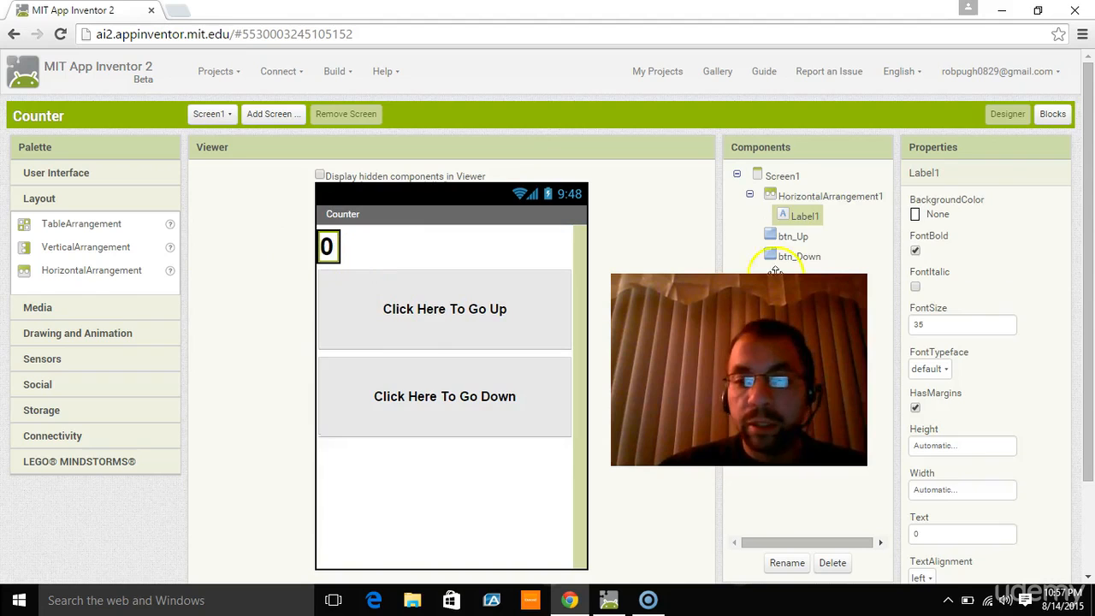
# - Set the horizontal arrangement's width to Fill parent and its horizontal alignment to Center
pyautogui.click(827, 196)
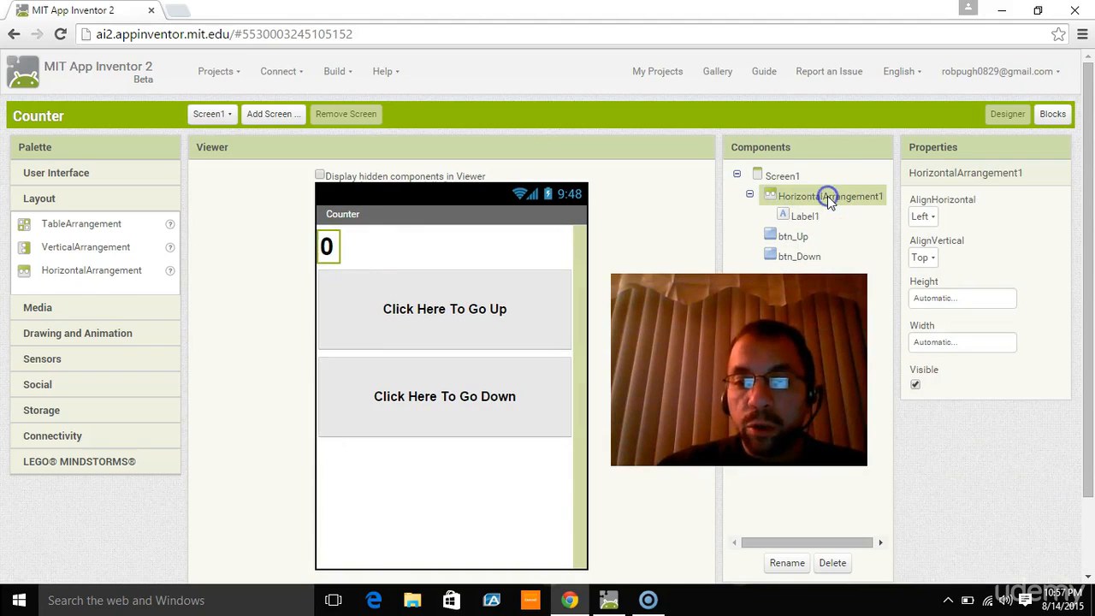
pyautogui.click(960, 342)
pyautogui.click(978, 401)
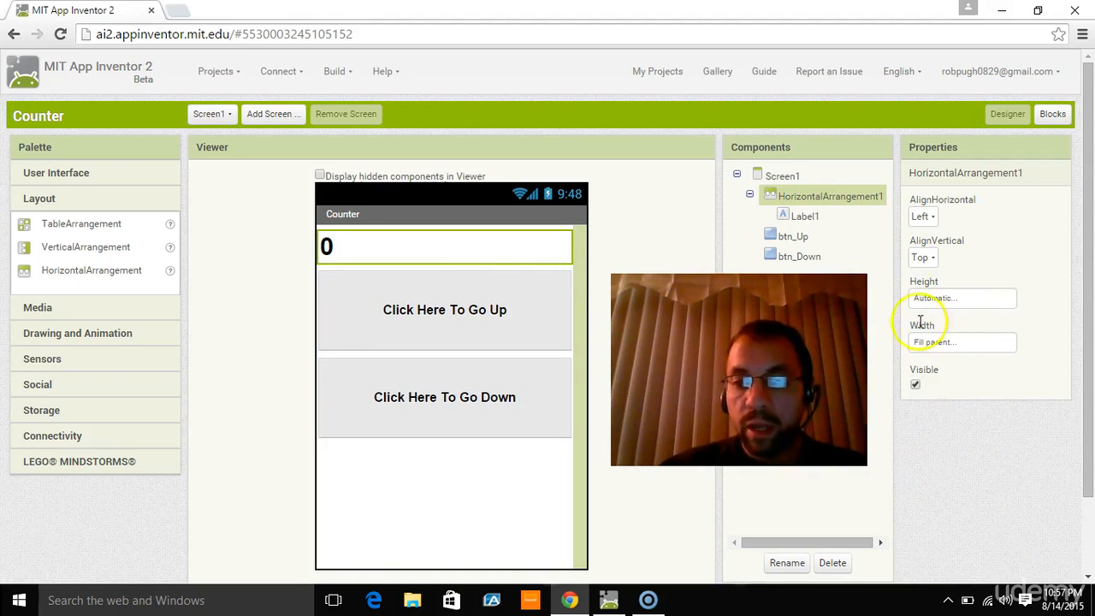
pyautogui.click(922, 217)
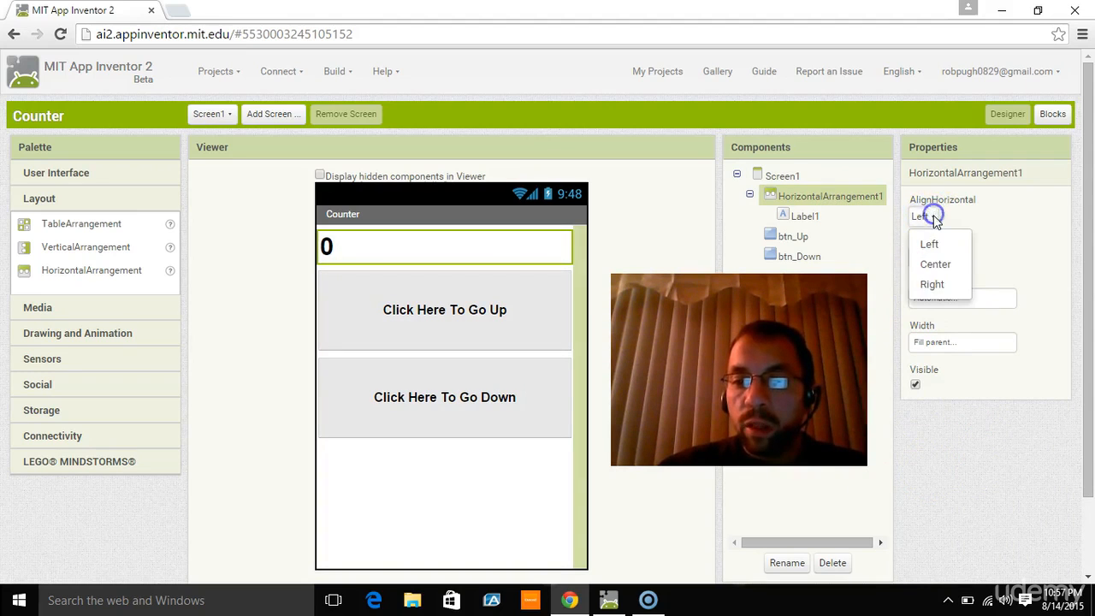
pyautogui.click(930, 267)
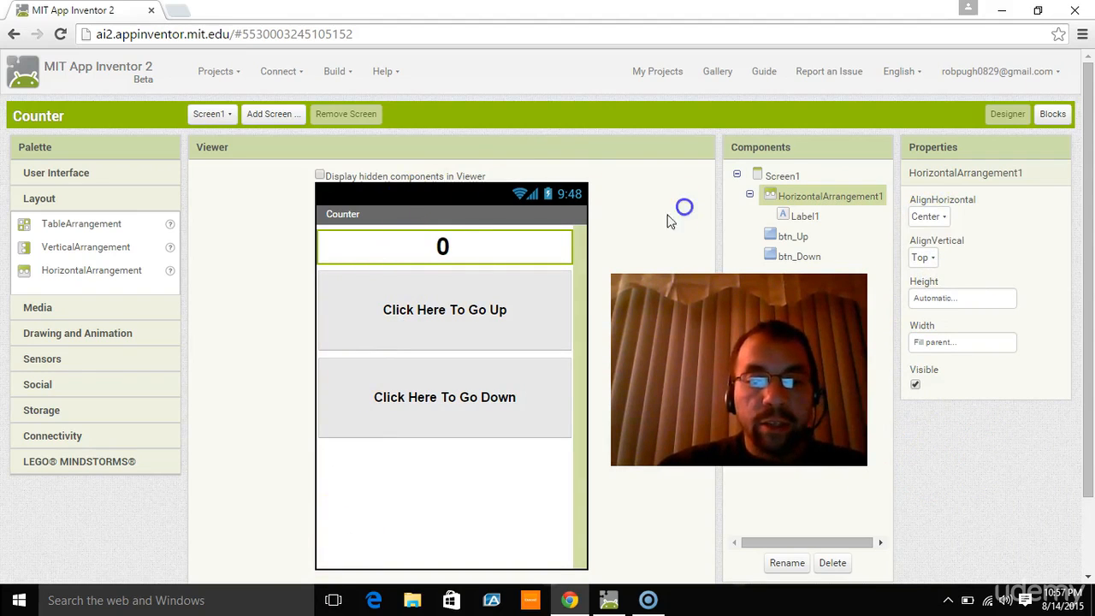